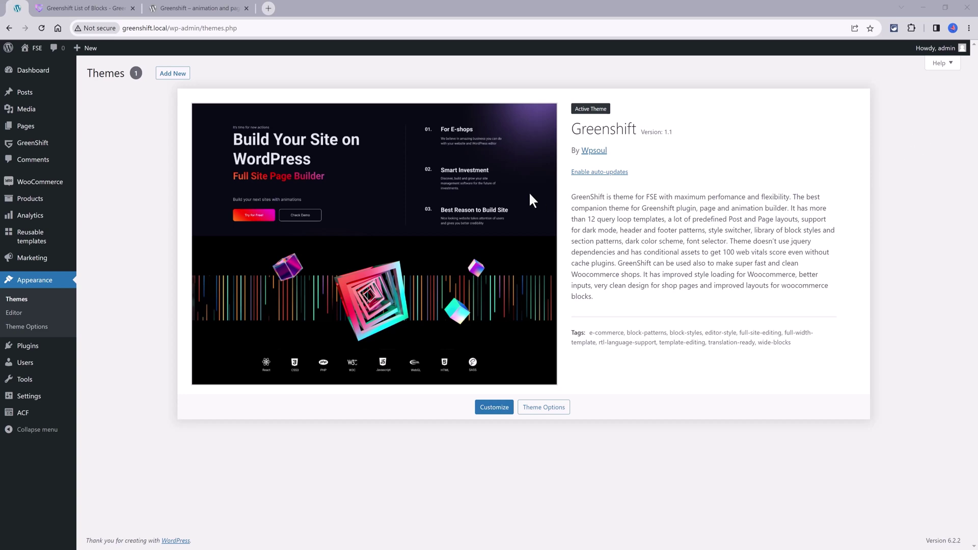
# Scroll the greenshiftwp.com block gallery past the core blocks down to the Animation Addon heading
pyautogui.click(560, 409)
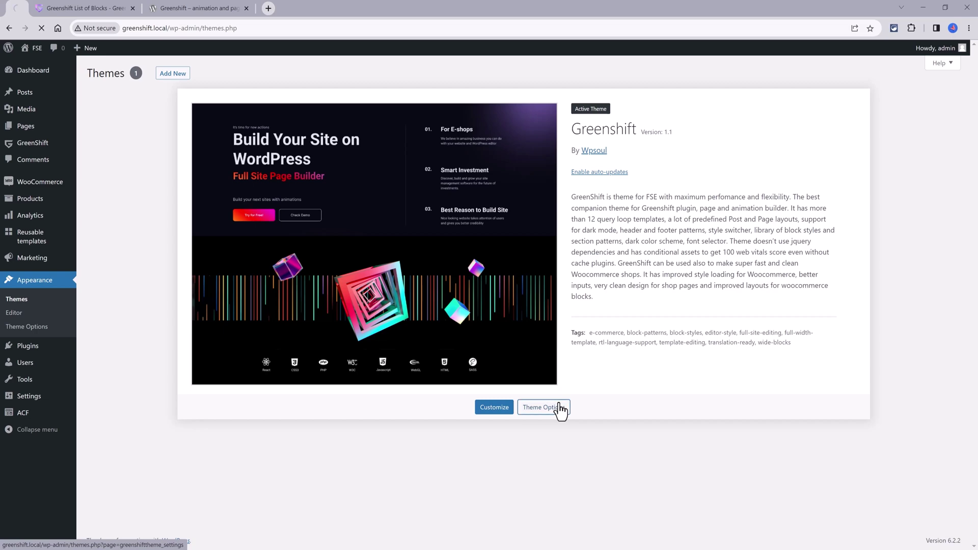
pyautogui.click(498, 412)
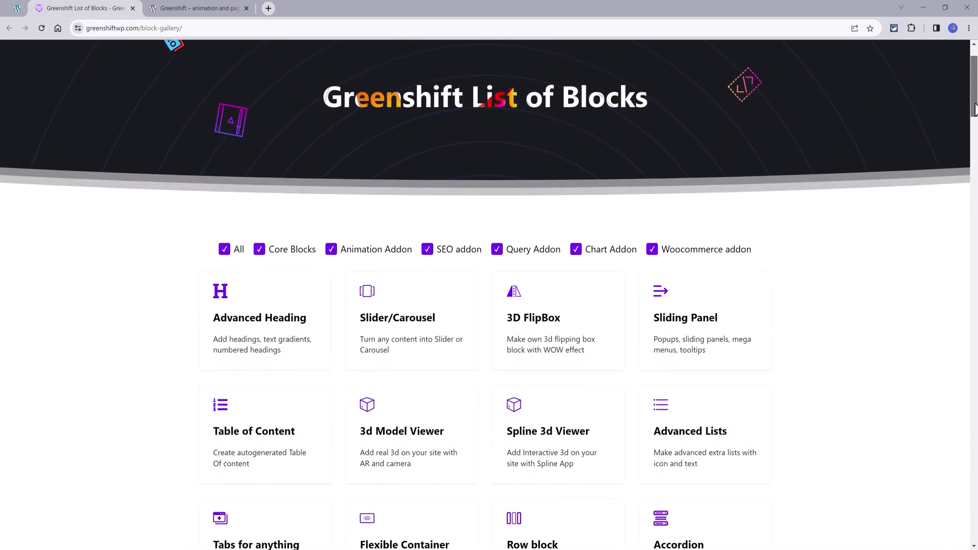
pyautogui.moveTo(975, 110); pyautogui.dragTo(975, 177)
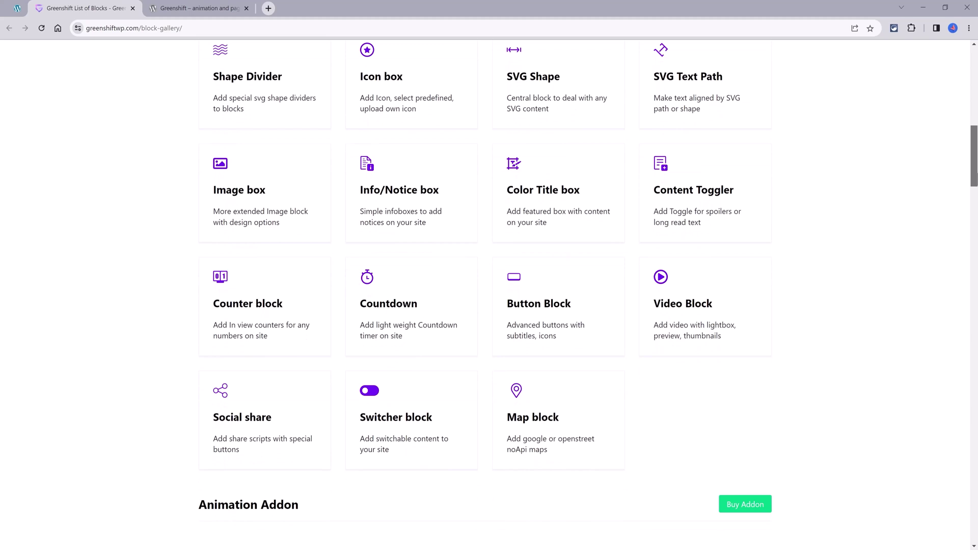
pyautogui.moveTo(975, 177); pyautogui.dragTo(974, 183)
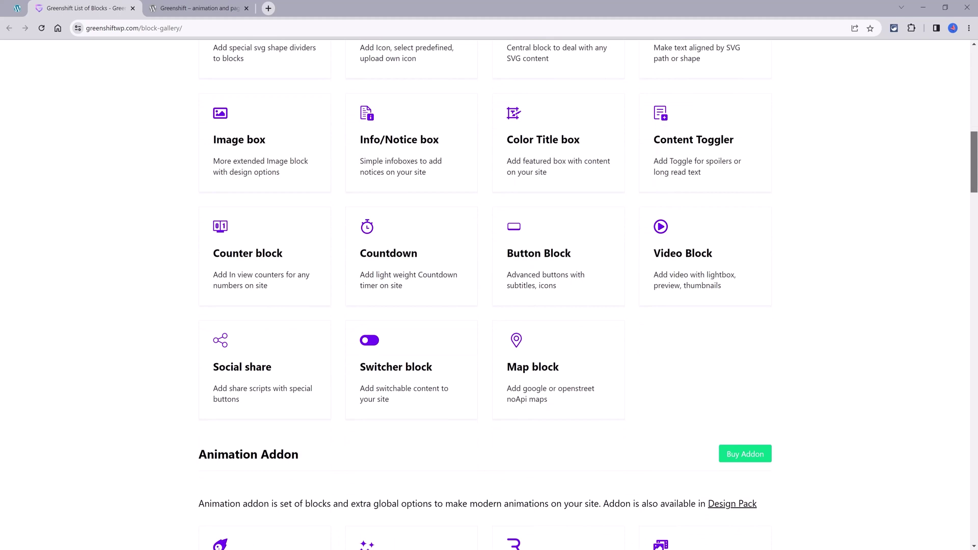
pyautogui.scroll(-2, 485, 297)
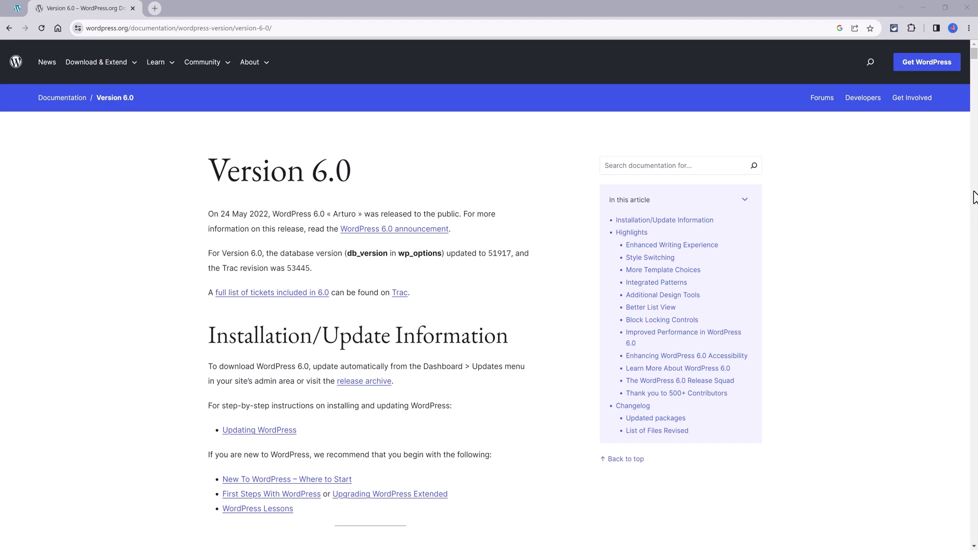
# Scroll the Version 6.0 release notes down to the changelog, then back up to Integrated Patterns
pyautogui.click(974, 196)
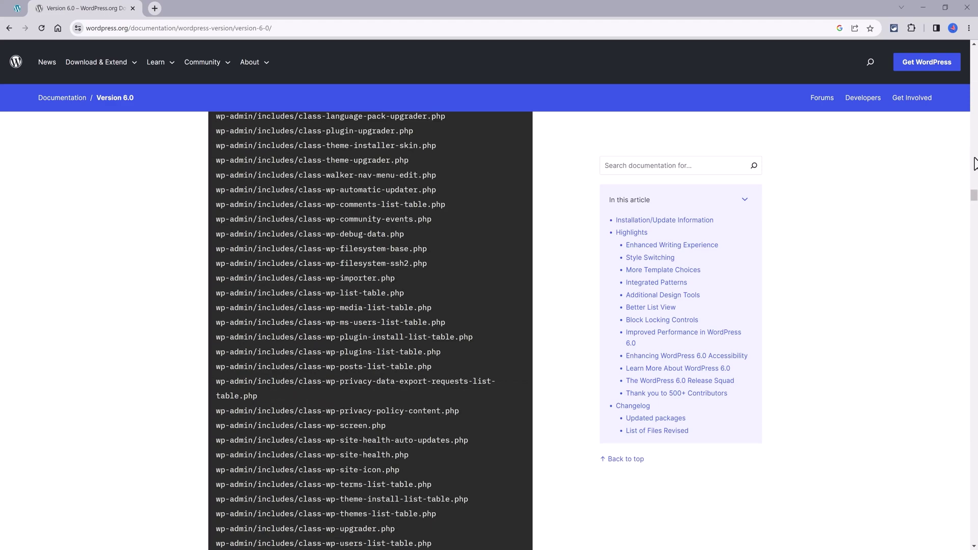
pyautogui.moveTo(974, 196); pyautogui.dragTo(971, 134)
pyautogui.scroll(-4, 893, 212)
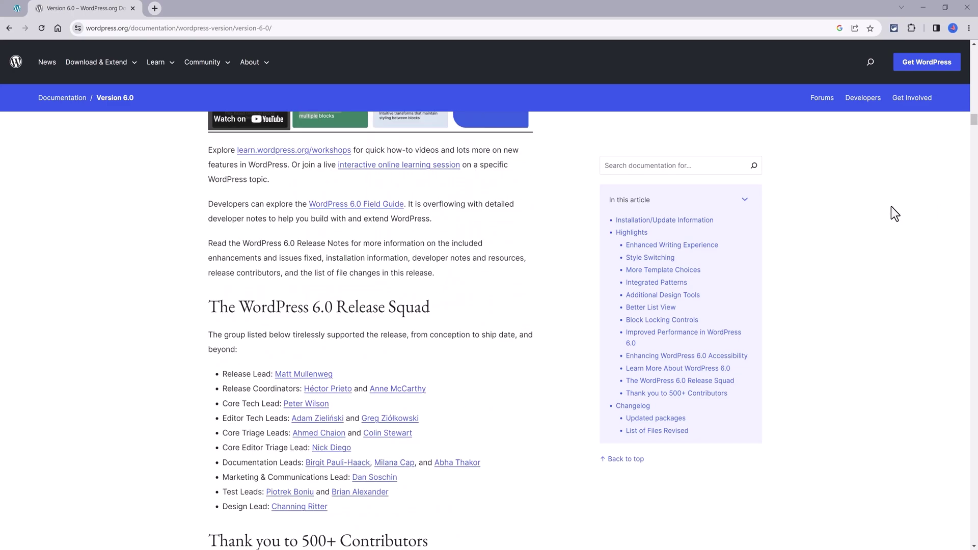
pyautogui.scroll(-9, 891, 208)
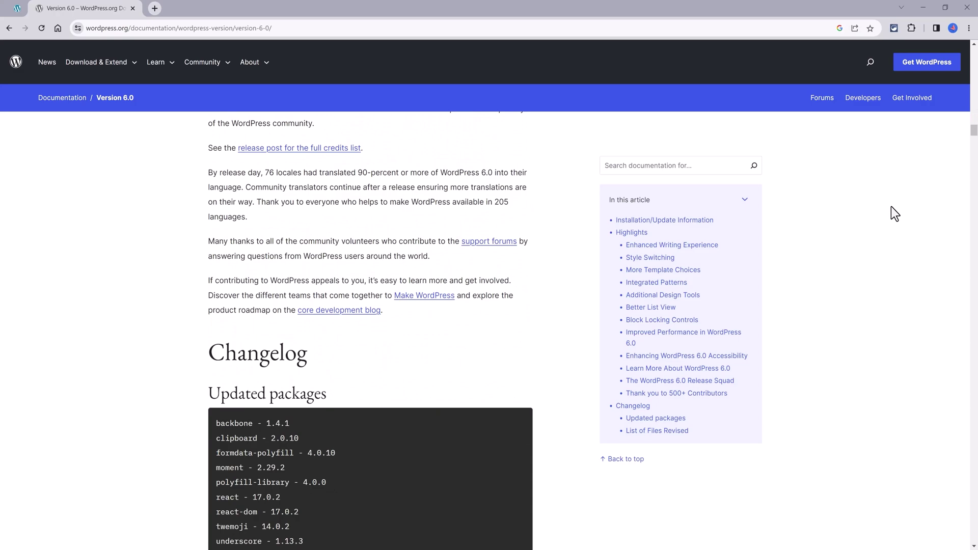
pyautogui.scroll(-8, 891, 207)
pyautogui.scroll(18, 900, 170)
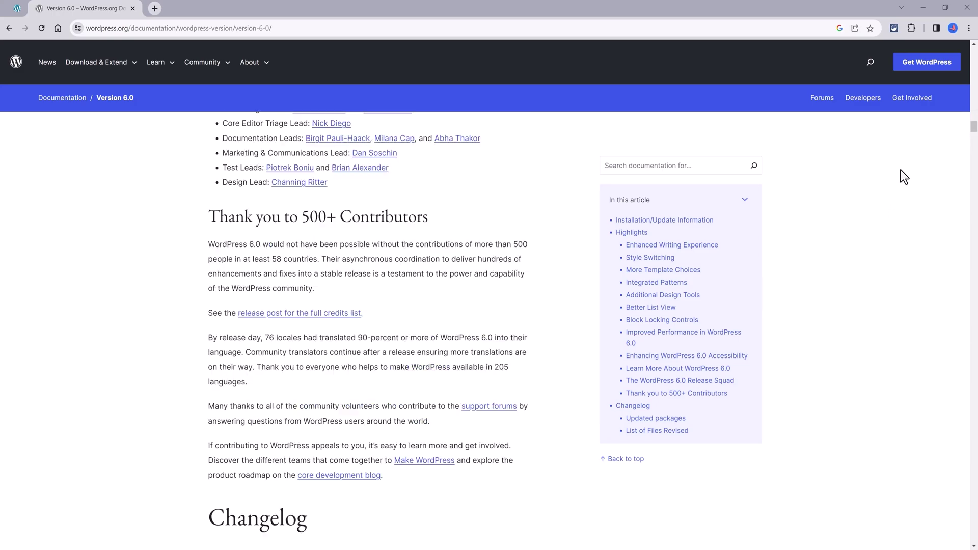
pyautogui.scroll(15, 899, 167)
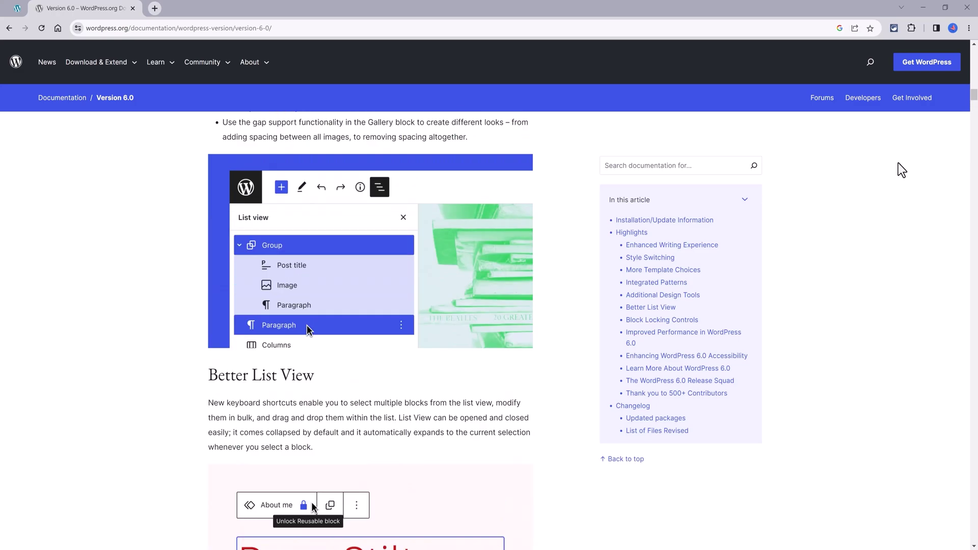
pyautogui.scroll(5, 898, 162)
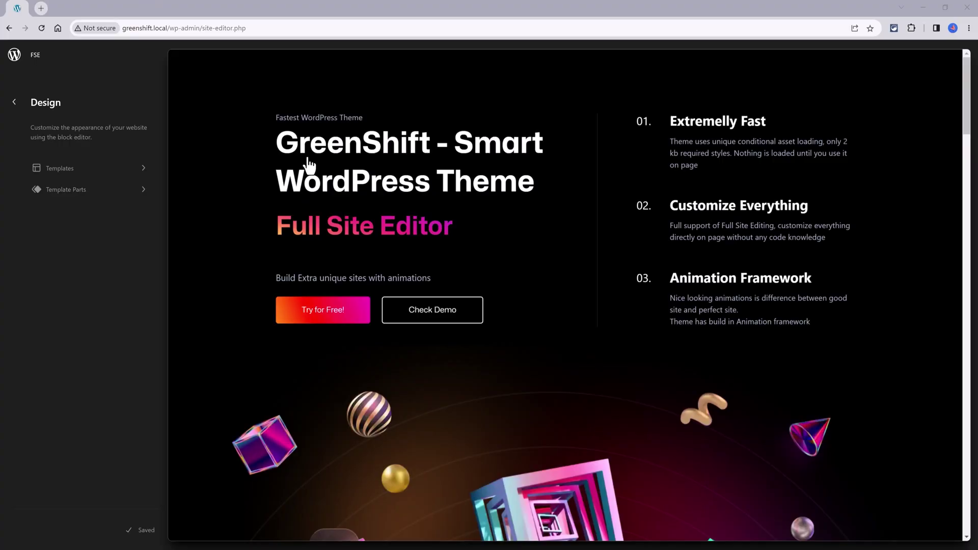
pyautogui.click(138, 171)
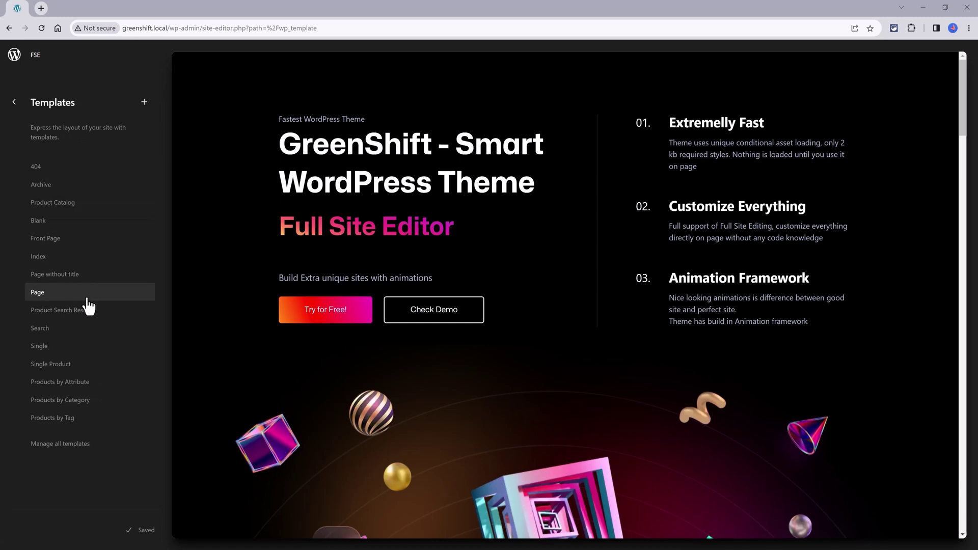
pyautogui.hotkey('alt', 'Left')
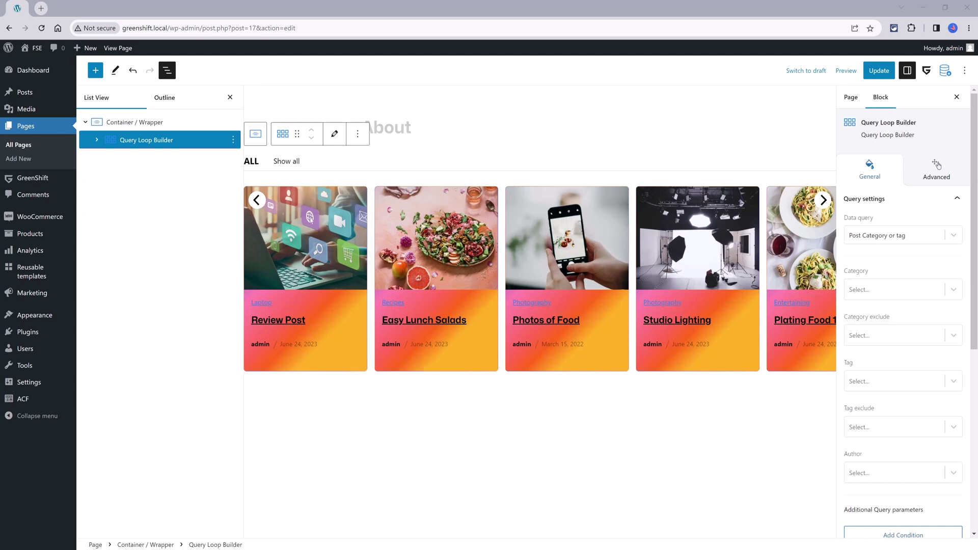
# Browse the Greenshift SEO Elements, Query Addon and General patterns, then insert Colored Features
pyautogui.click(95, 70)
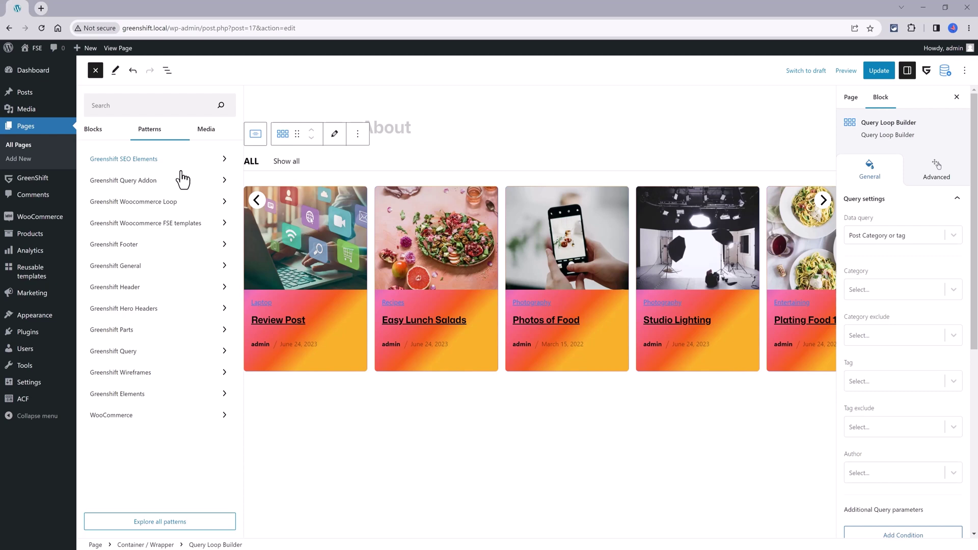
pyautogui.click(185, 170)
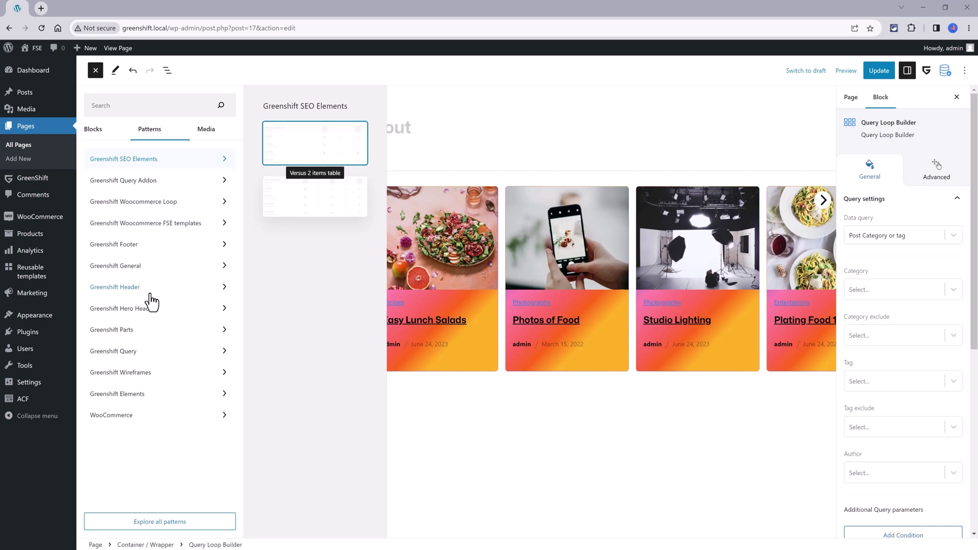
pyautogui.click(135, 181)
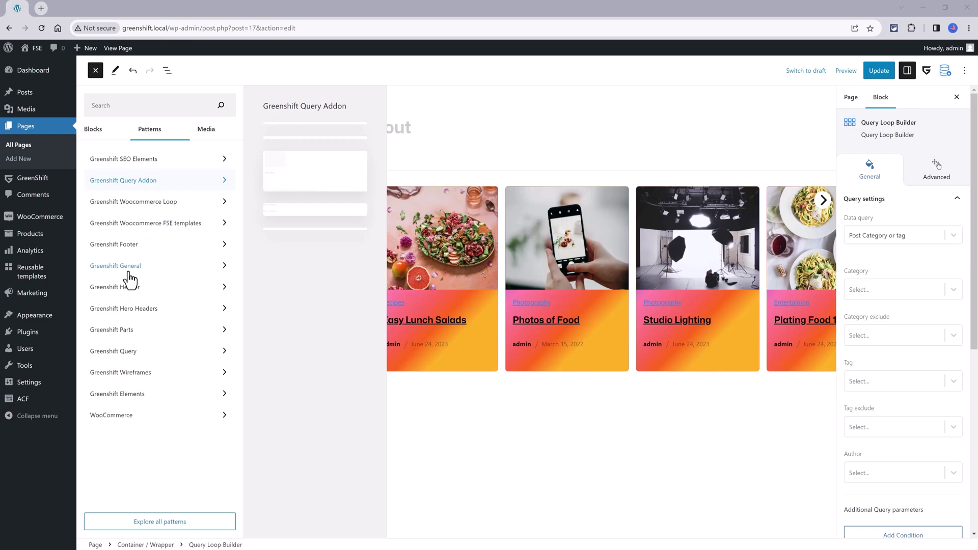
pyautogui.click(131, 269)
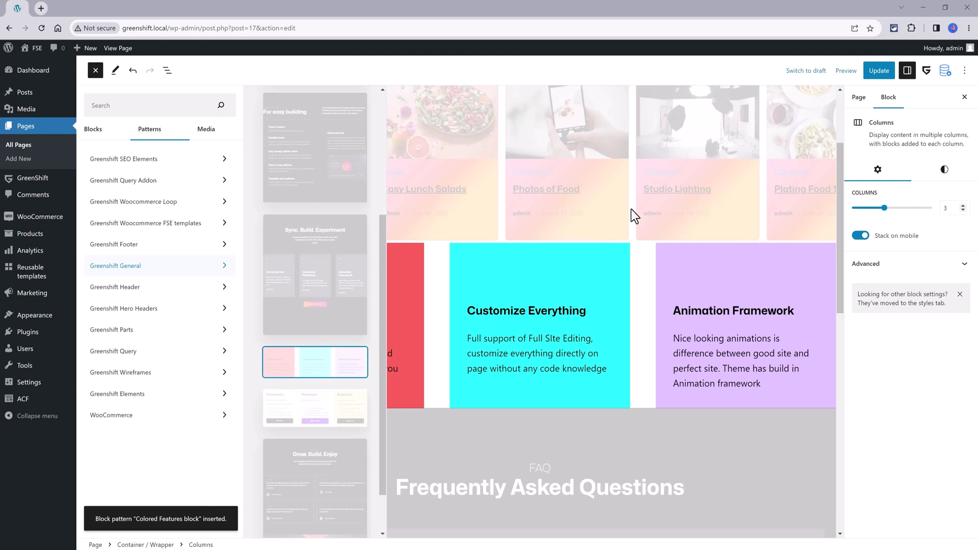
# Select the post carousel and reopen the inserter's Patterns tab at the Greenshift Elements category
pyautogui.click(647, 200)
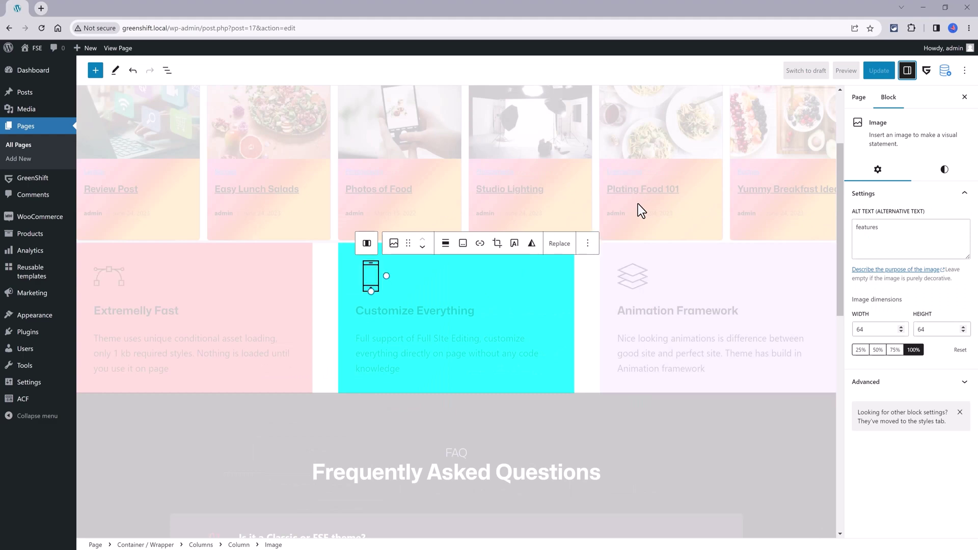
pyautogui.click(409, 192)
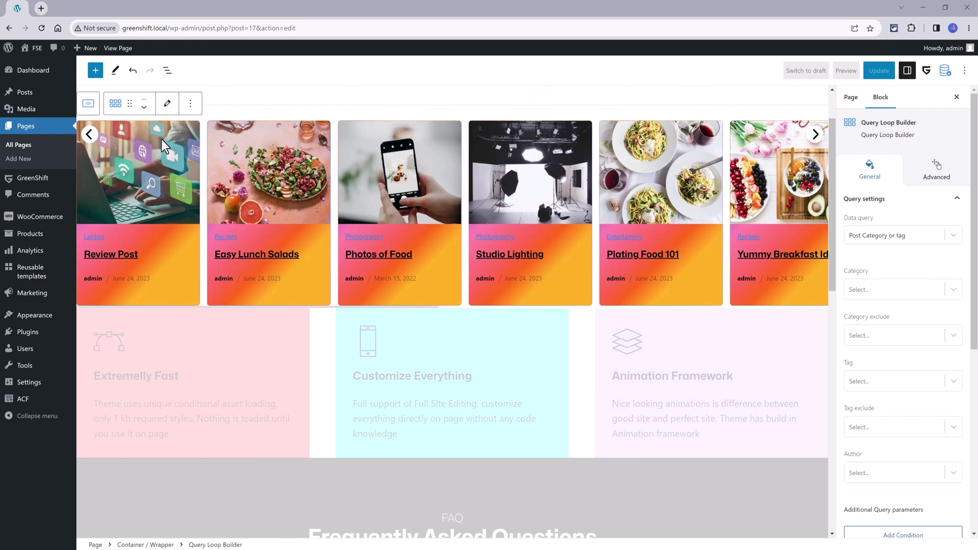
pyautogui.click(95, 70)
pyautogui.click(150, 132)
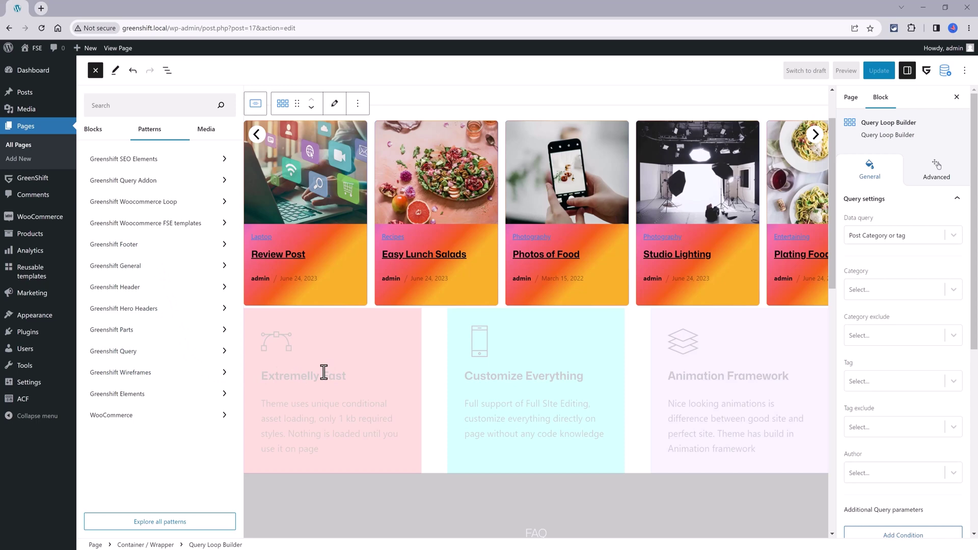
pyautogui.scroll(-4, 324, 372)
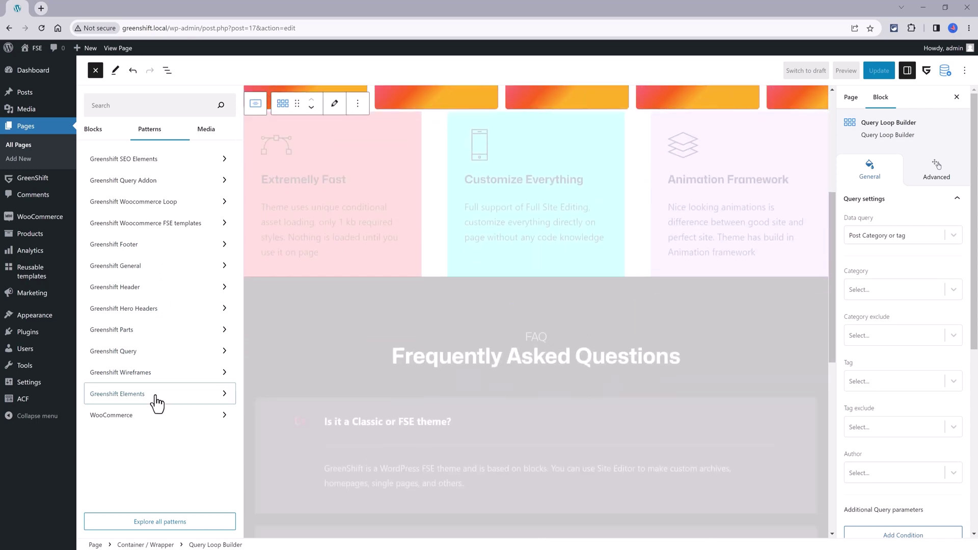
pyautogui.click(156, 402)
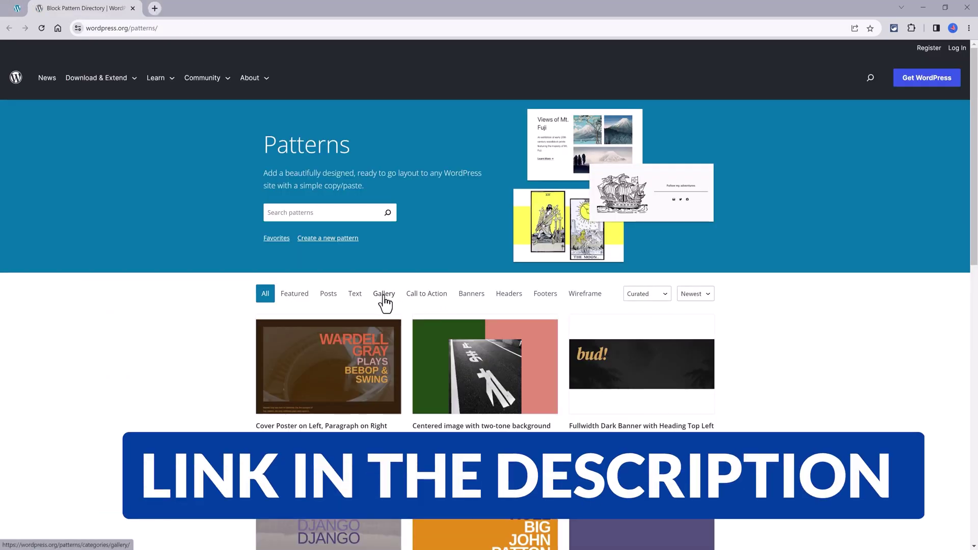
# Filter the Pattern Directory to Curated Gallery patterns, copy Fullscreen cover image gallery, and return to WordPress
pyautogui.click(384, 298)
pyautogui.scroll(-4, 543, 298)
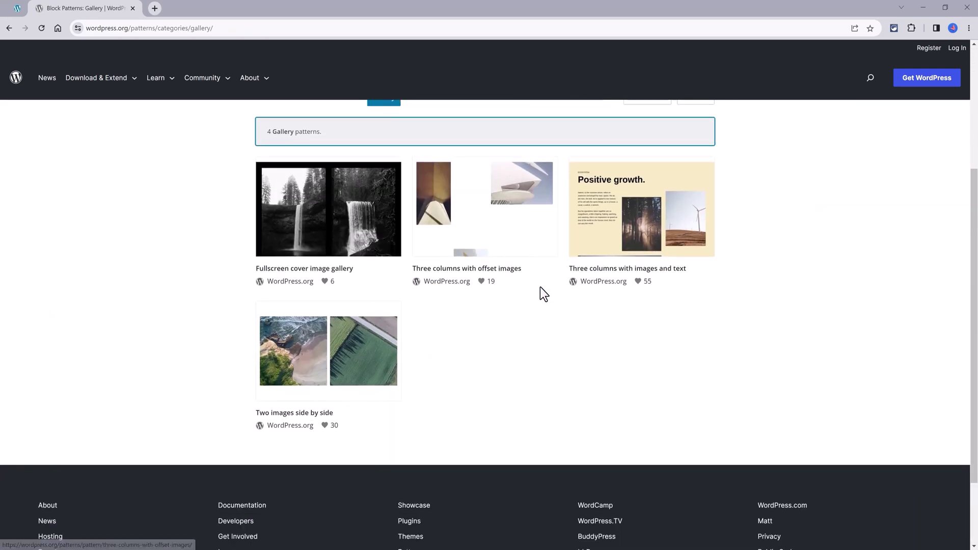
pyautogui.moveTo(357, 246)
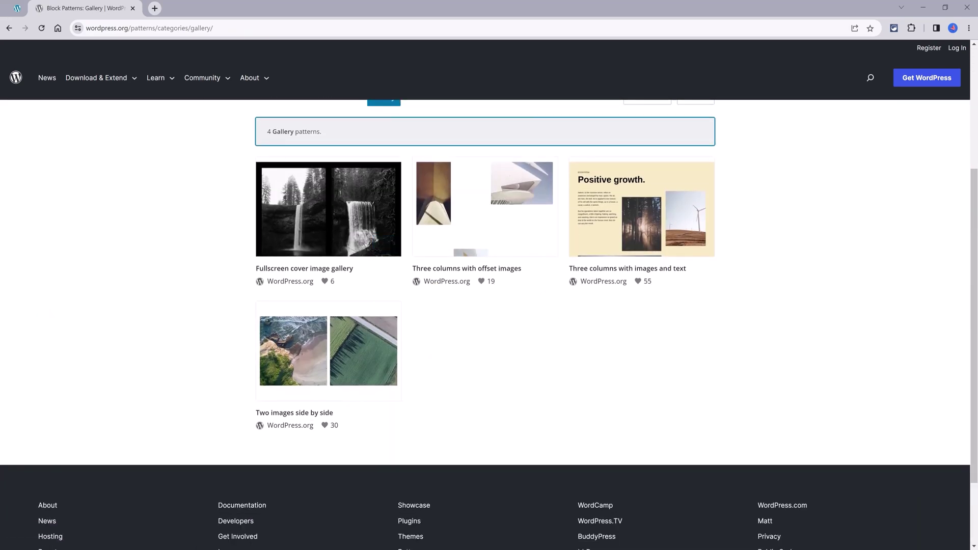
pyautogui.scroll(1, 861, 148)
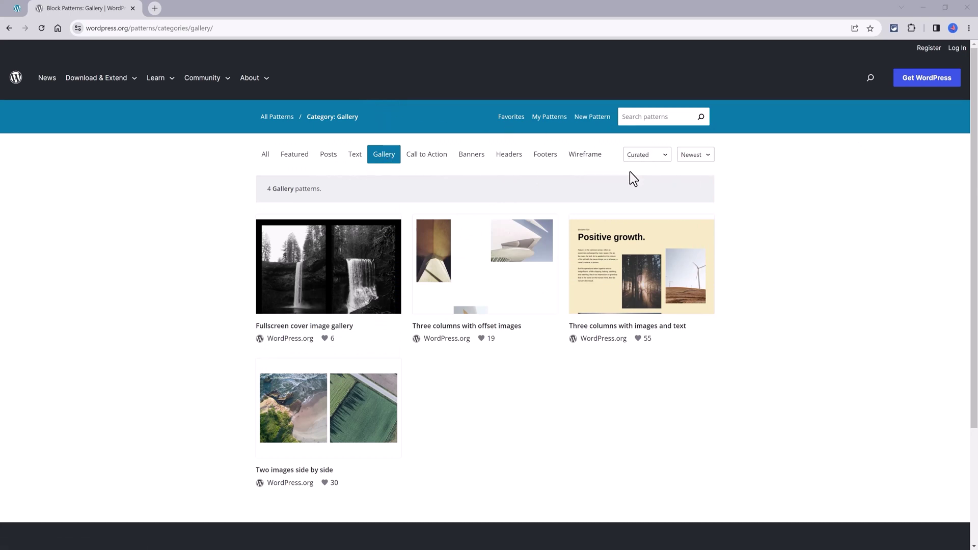
pyautogui.click(652, 158)
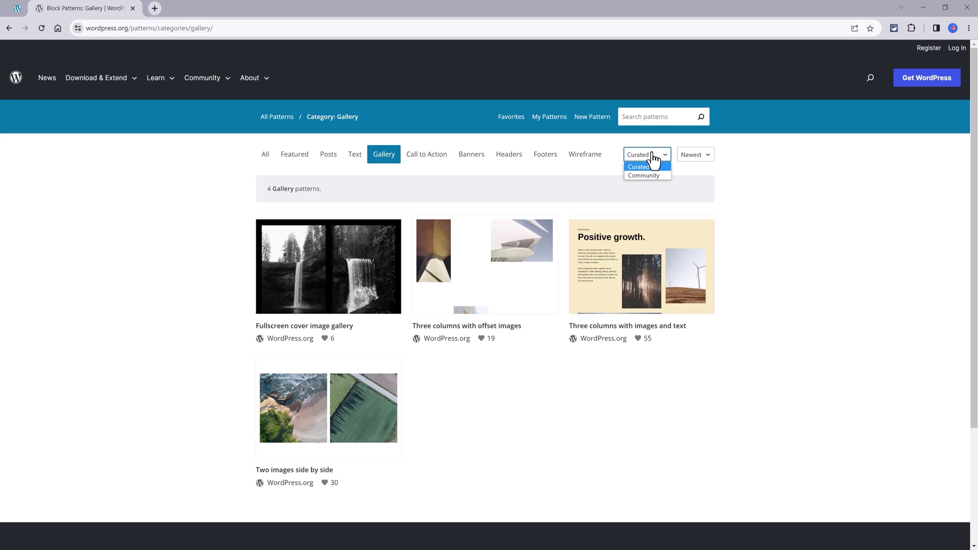
pyautogui.click(652, 158)
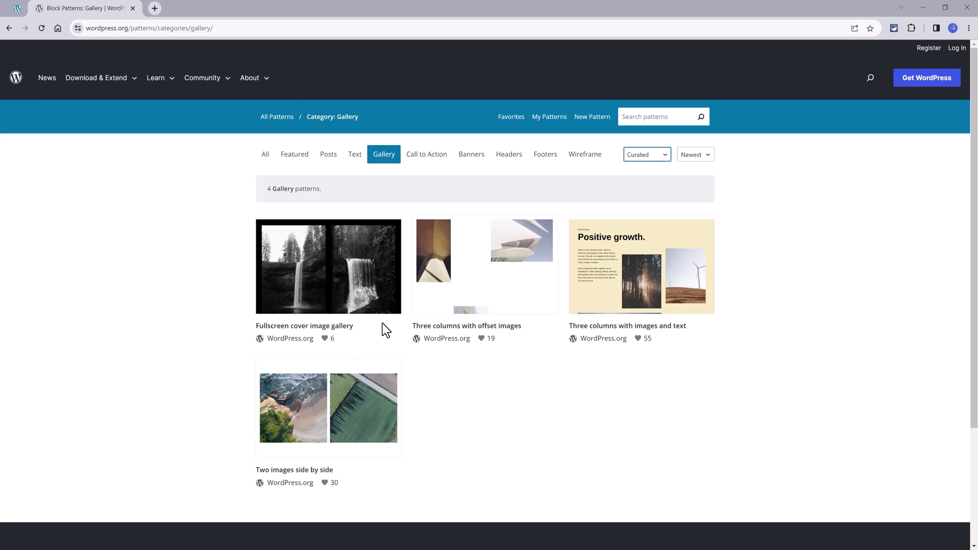
pyautogui.click(385, 303)
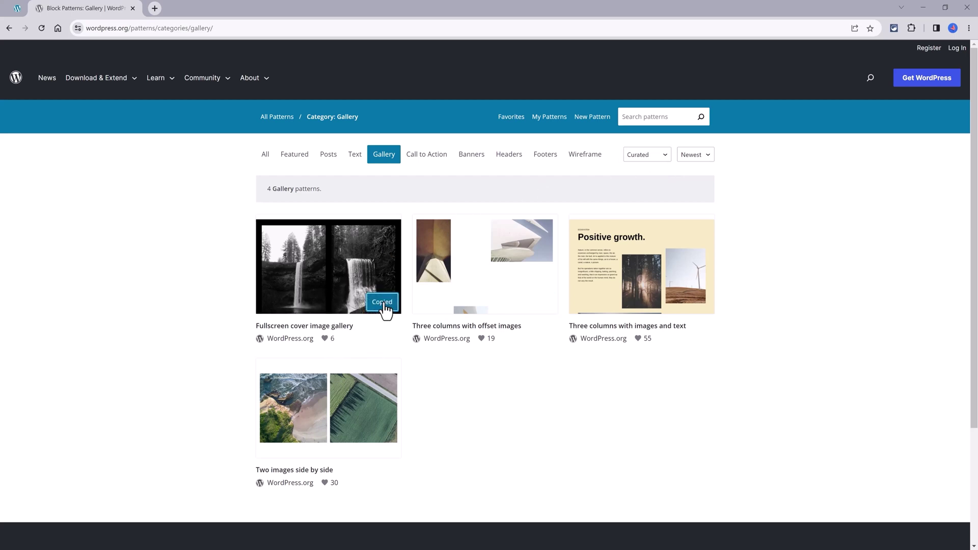
pyautogui.click(16, 8)
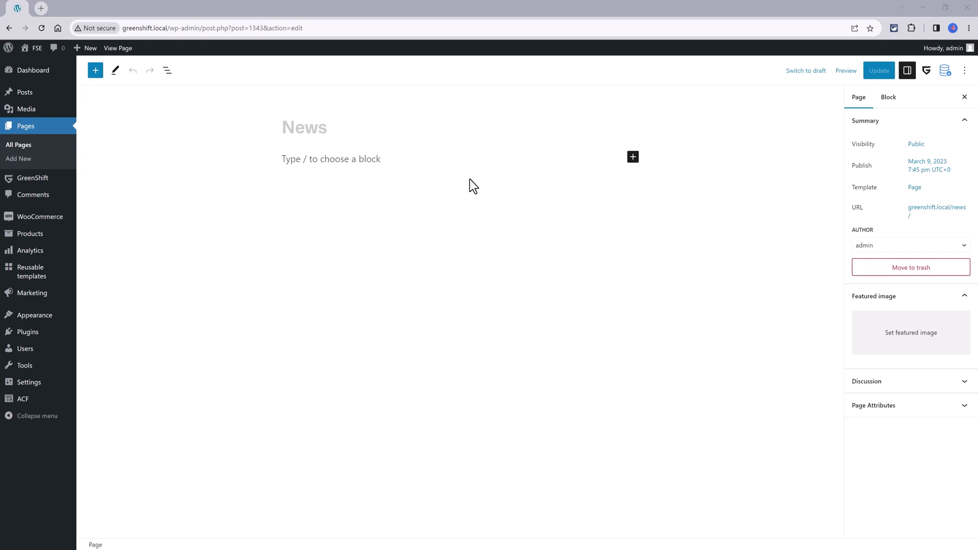
# Open the GreenShift library's Marketing sections and preview Coupon Popup with Exit Intent
pyautogui.click(945, 73)
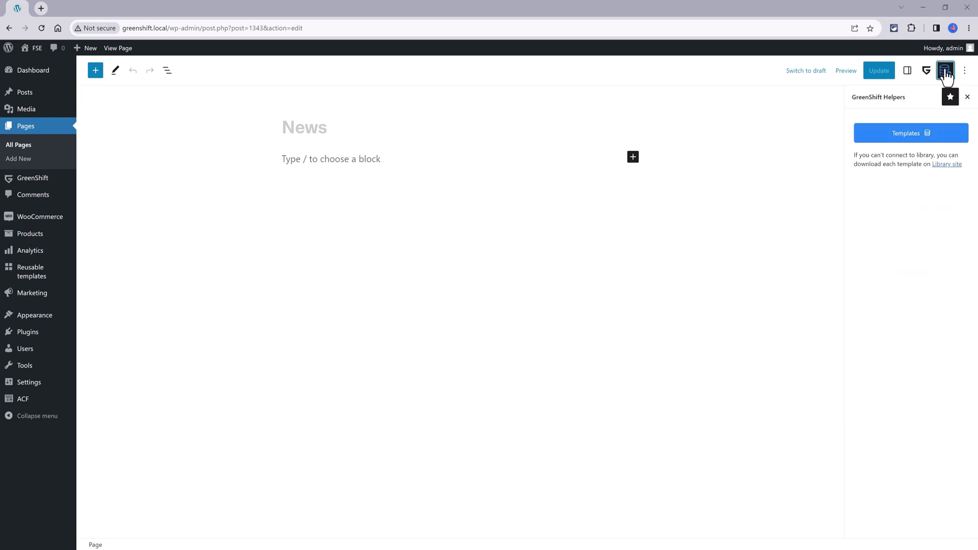
pyautogui.click(934, 140)
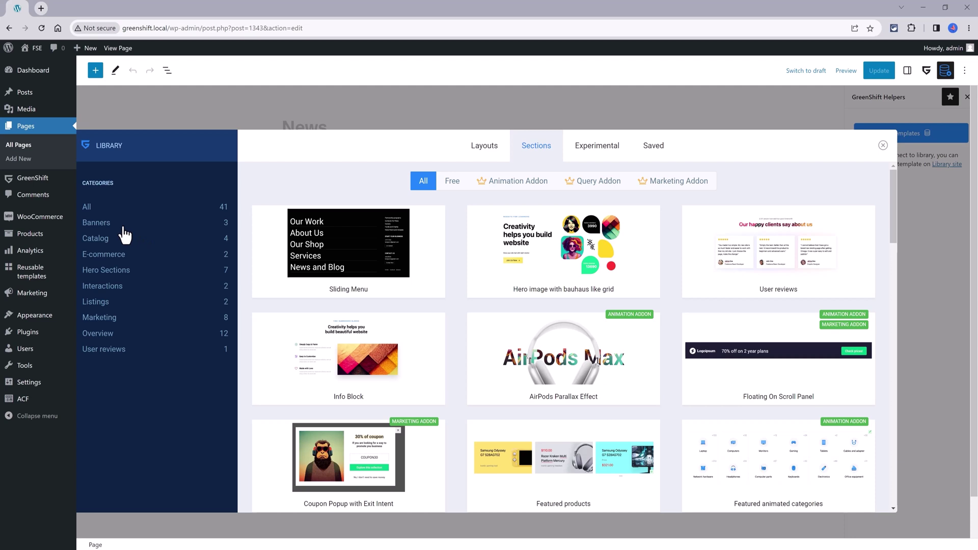
pyautogui.click(135, 267)
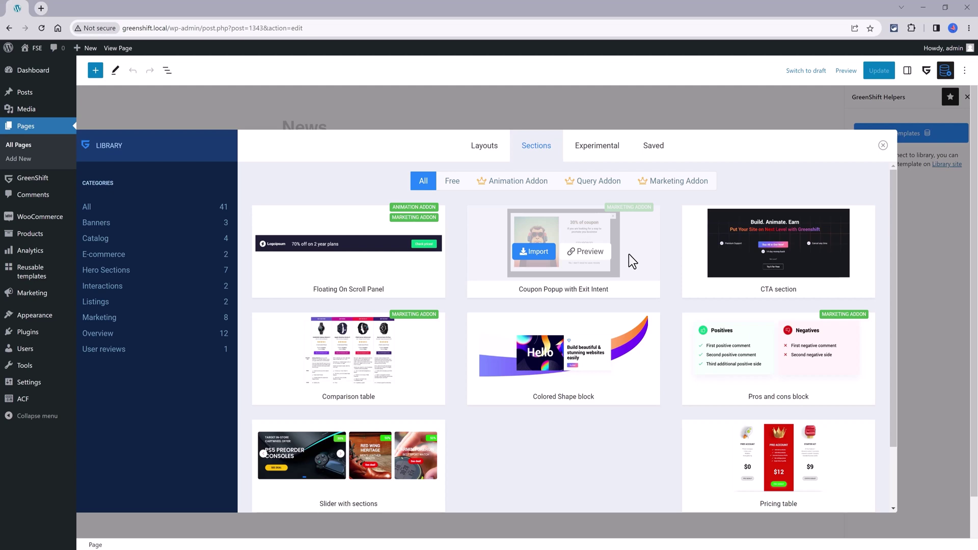
pyautogui.click(588, 255)
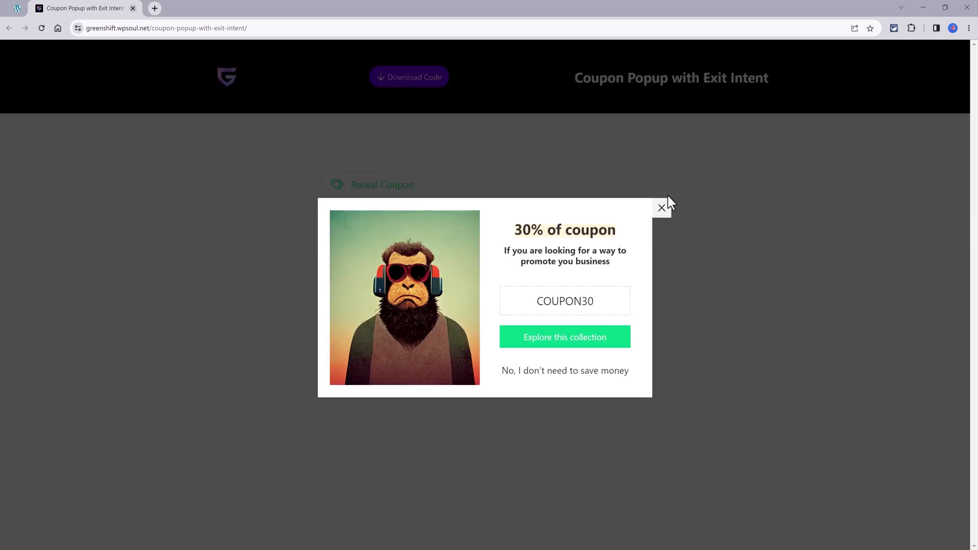
# Close the 30% coupon popup demo tab with Ctrl+W
pyautogui.hotkey('ctrl', 'w')
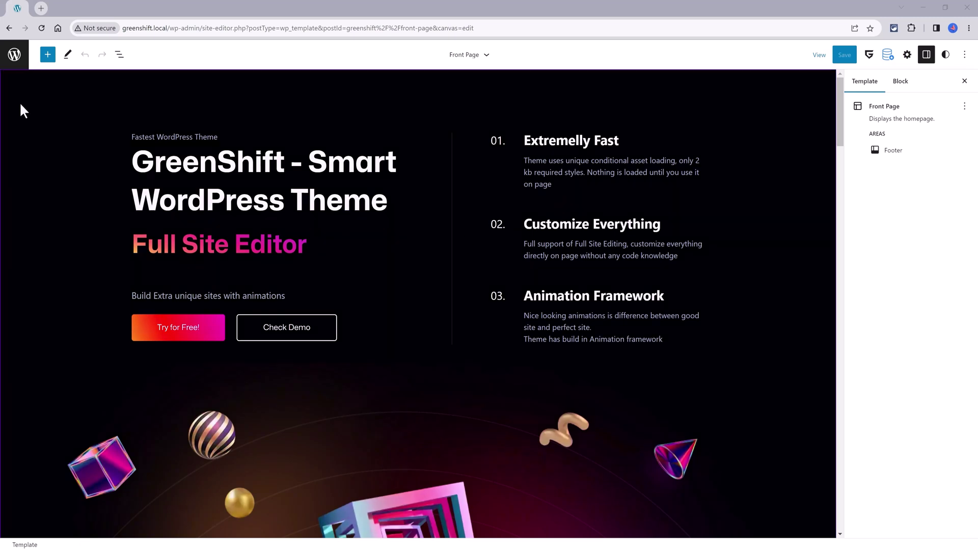
# From the dashboard, go to Appearance > Editor > Templates > Front Page and start editing it
pyautogui.click(15, 55)
pyautogui.moveTo(44, 322)
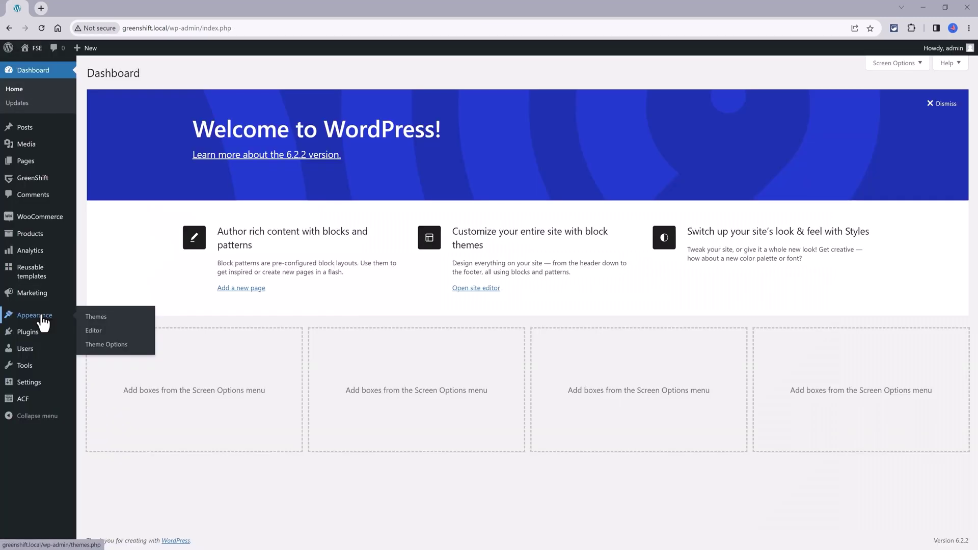
pyautogui.click(93, 330)
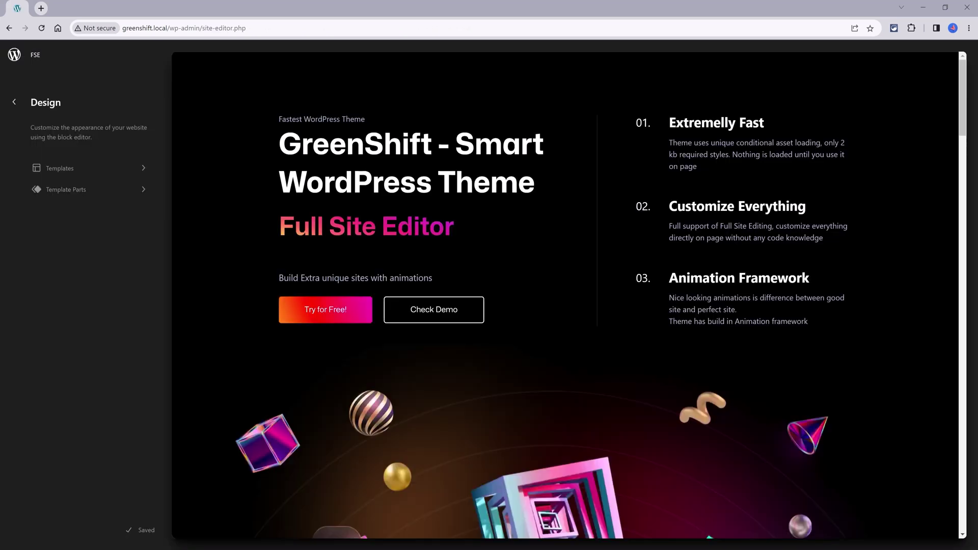
pyautogui.click(94, 169)
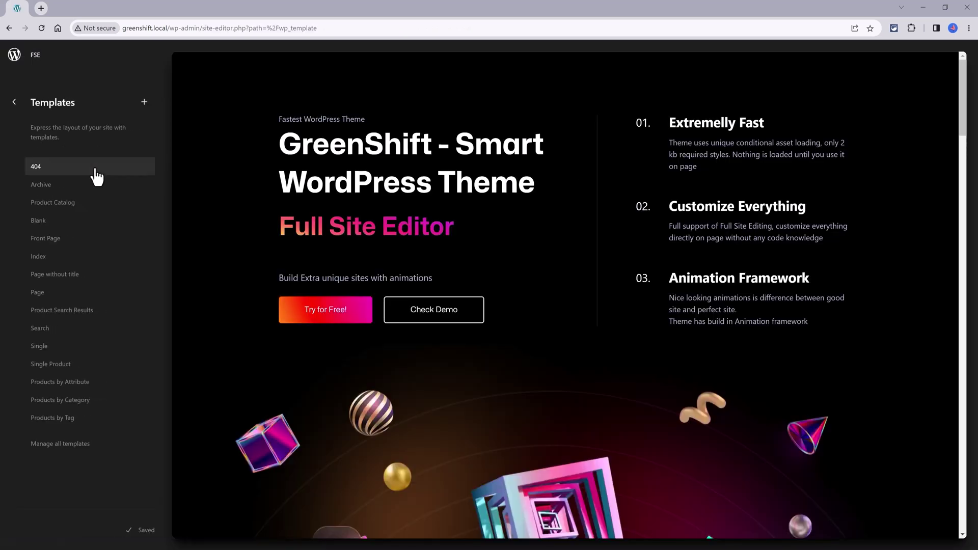
pyautogui.click(73, 239)
pyautogui.click(527, 147)
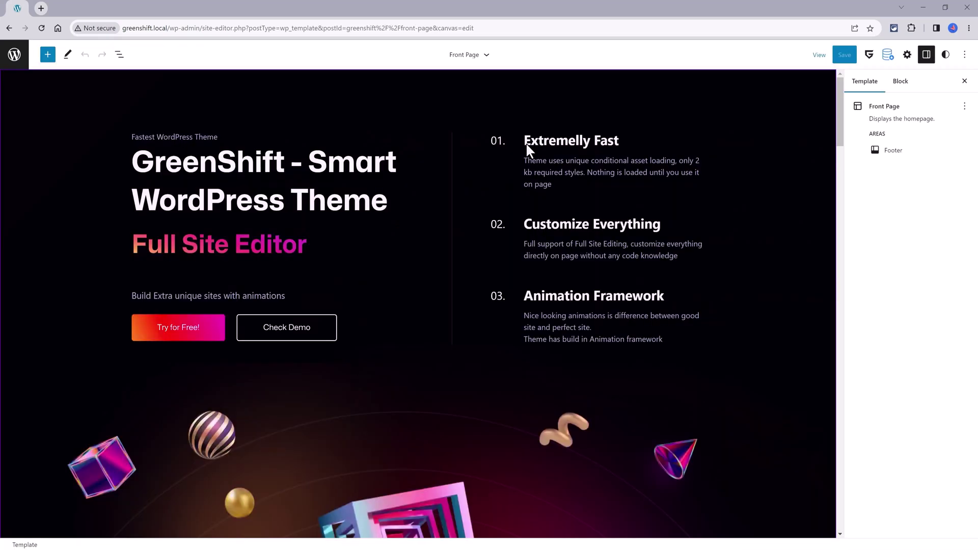
# Recolour the red GreenShift global colour to cyan 26DADA, then collapse Global Colors
pyautogui.click(869, 56)
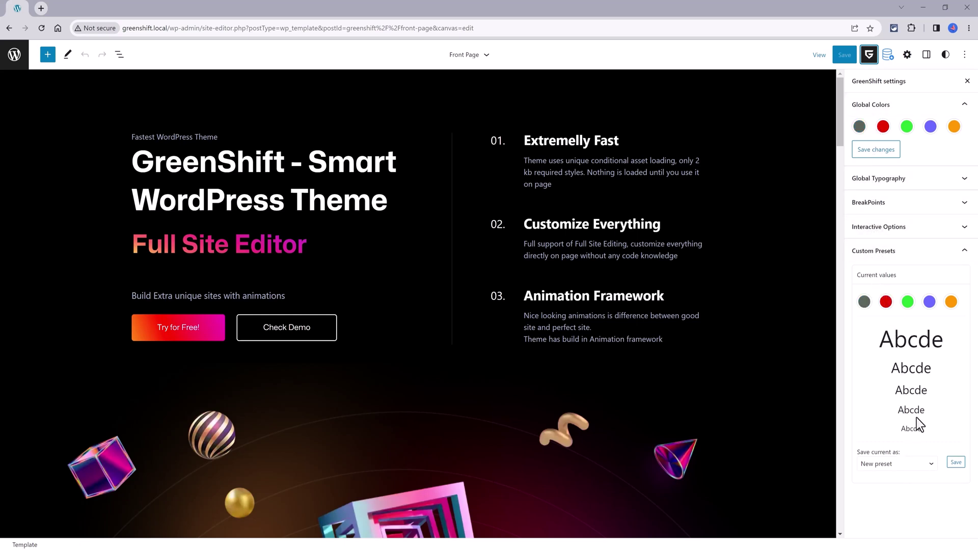
pyautogui.click(883, 127)
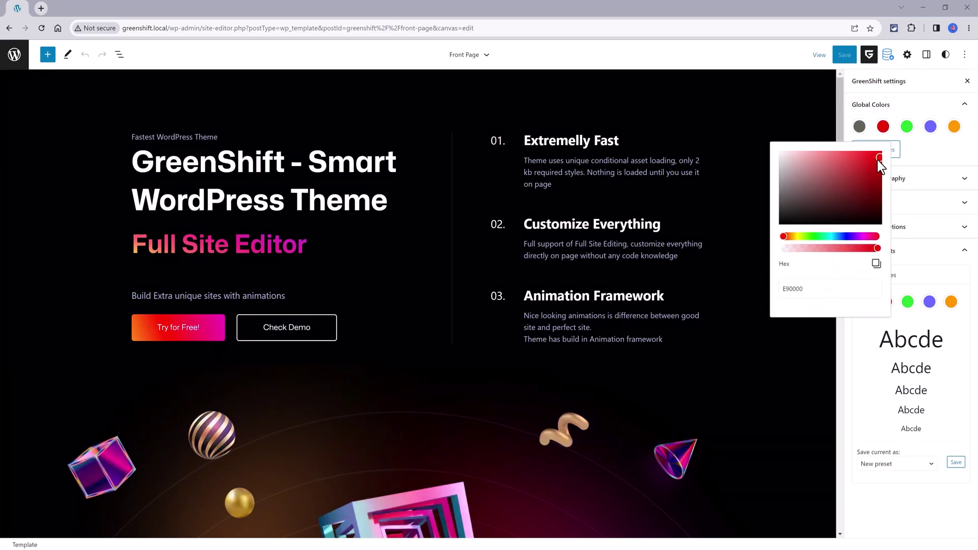
pyautogui.click(830, 236)
pyautogui.click(863, 162)
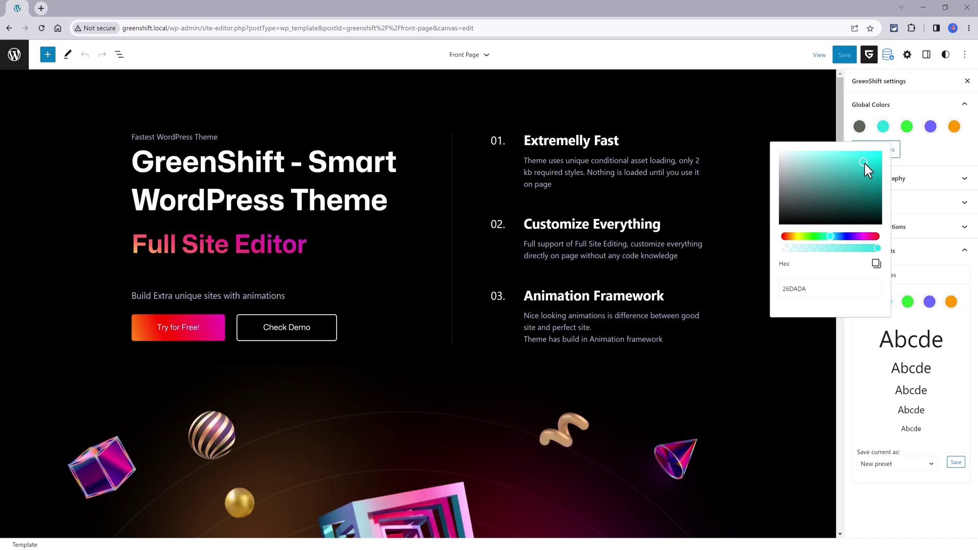
pyautogui.click(904, 104)
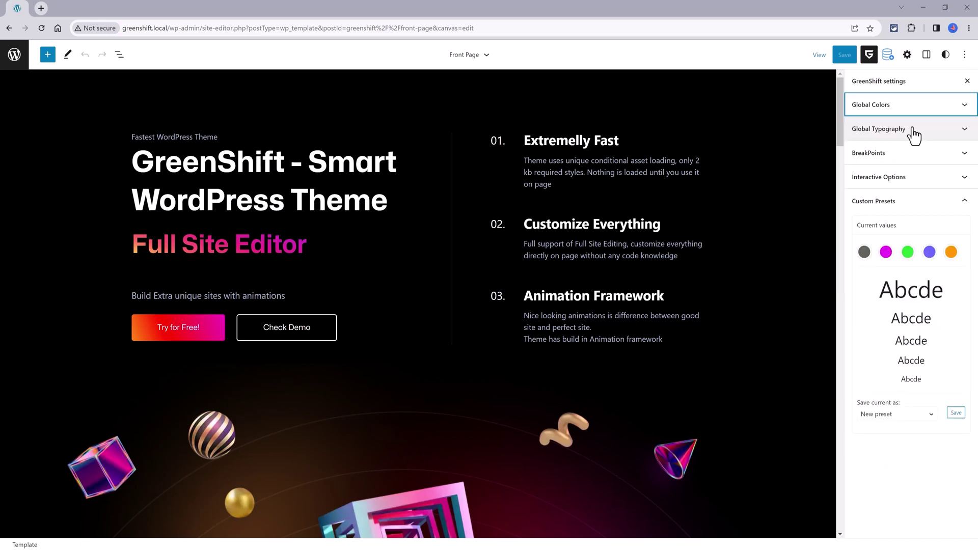
# Expand Global Typography and inspect the First Typography Preset's font size and line height min/max values
pyautogui.click(914, 130)
pyautogui.scroll(-1, 914, 133)
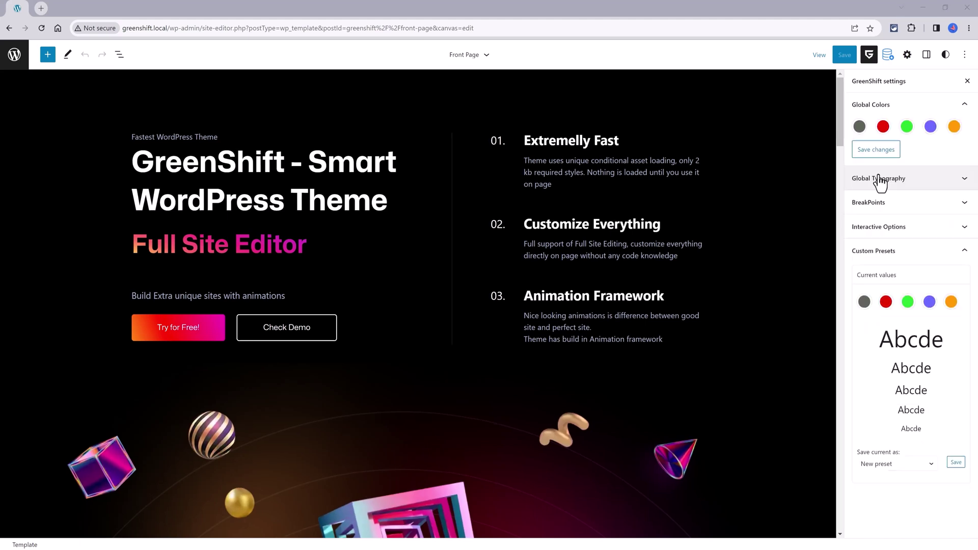
pyautogui.click(881, 179)
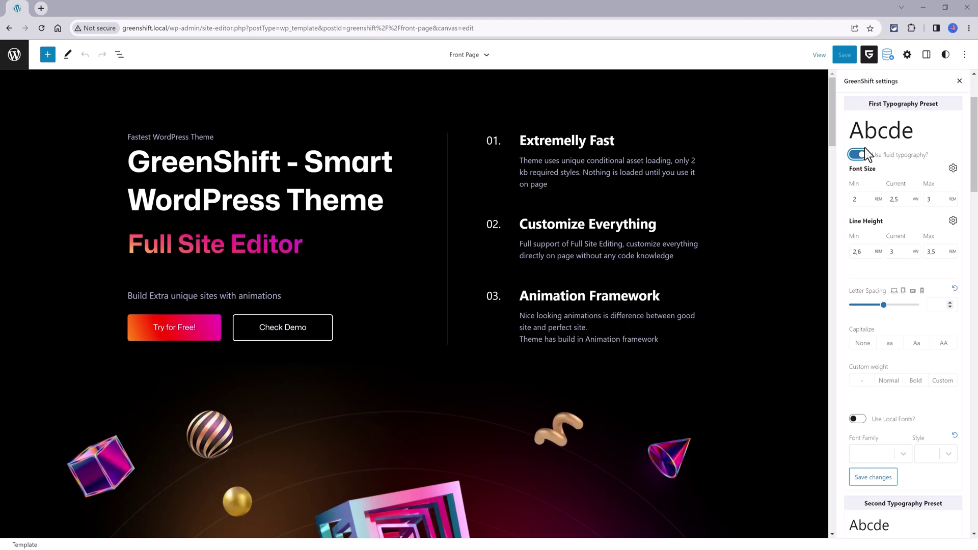
pyautogui.click(858, 199)
pyautogui.click(936, 198)
pyautogui.click(860, 254)
pyautogui.click(937, 253)
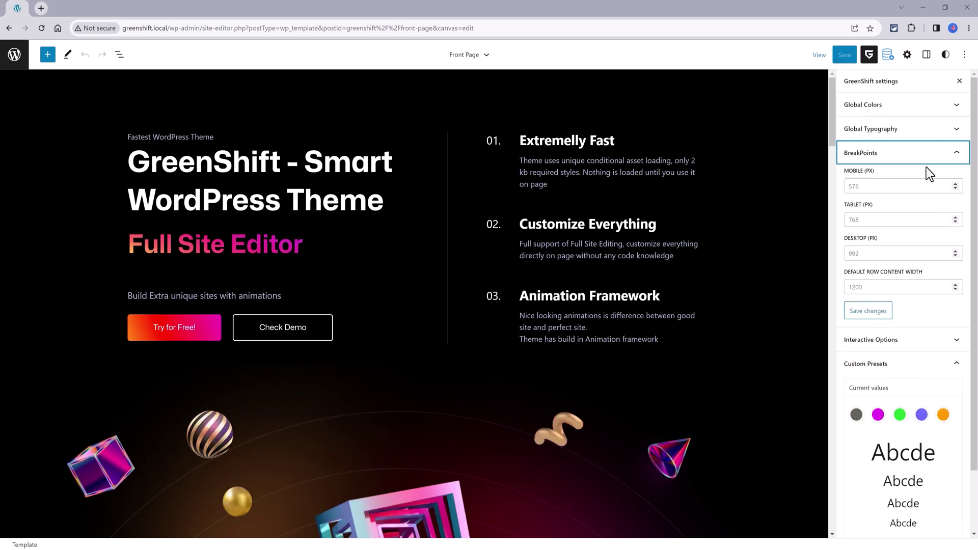
# Collapse BreakPoints, expand Interactive Options, and view the saved custom presets list
pyautogui.click(927, 160)
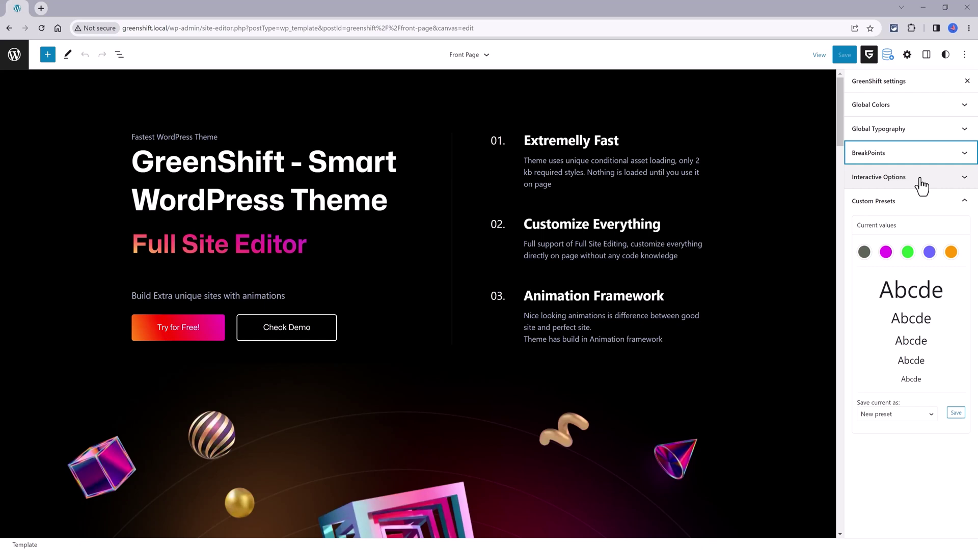
pyautogui.click(918, 178)
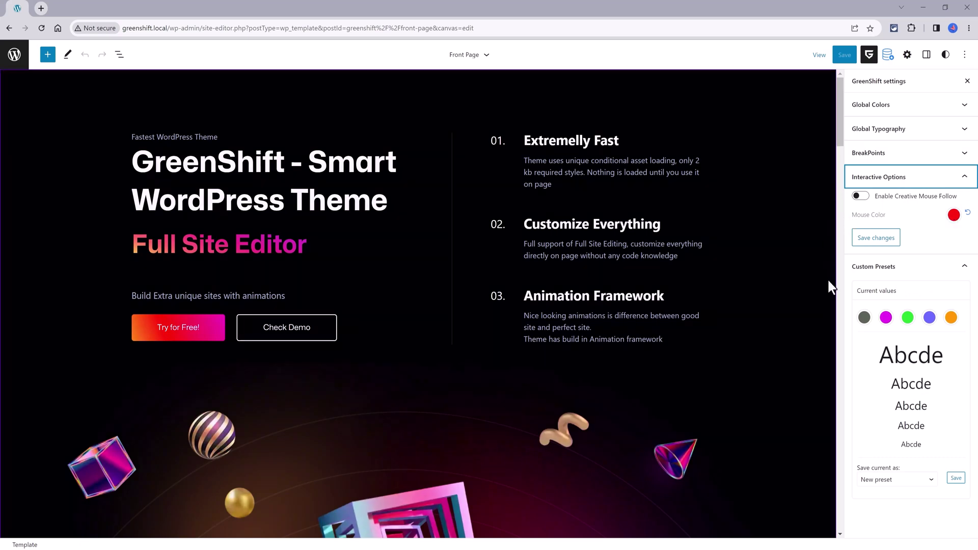
pyautogui.click(917, 480)
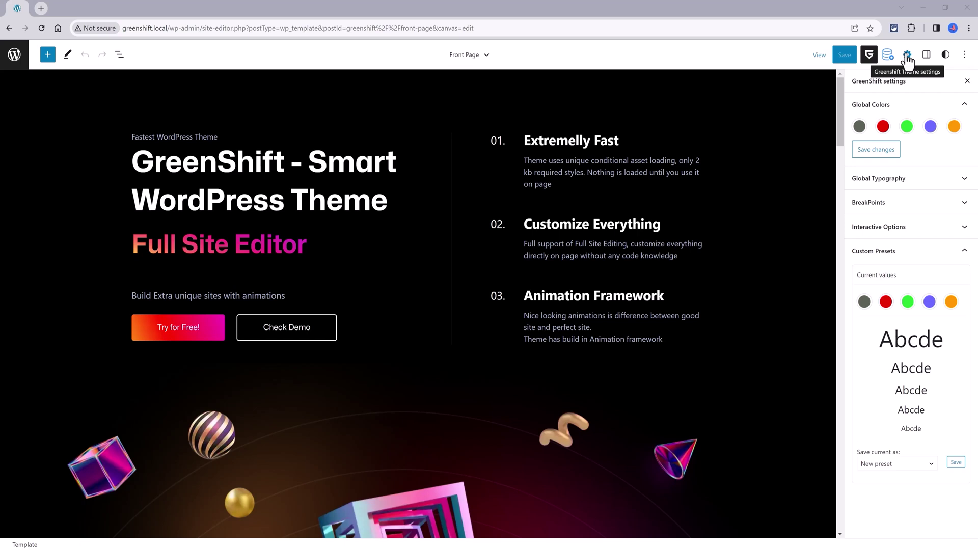
# In Greenshift Theme settings, enable NightMode Class, the post Progress bar and Back to Top
pyautogui.click(908, 56)
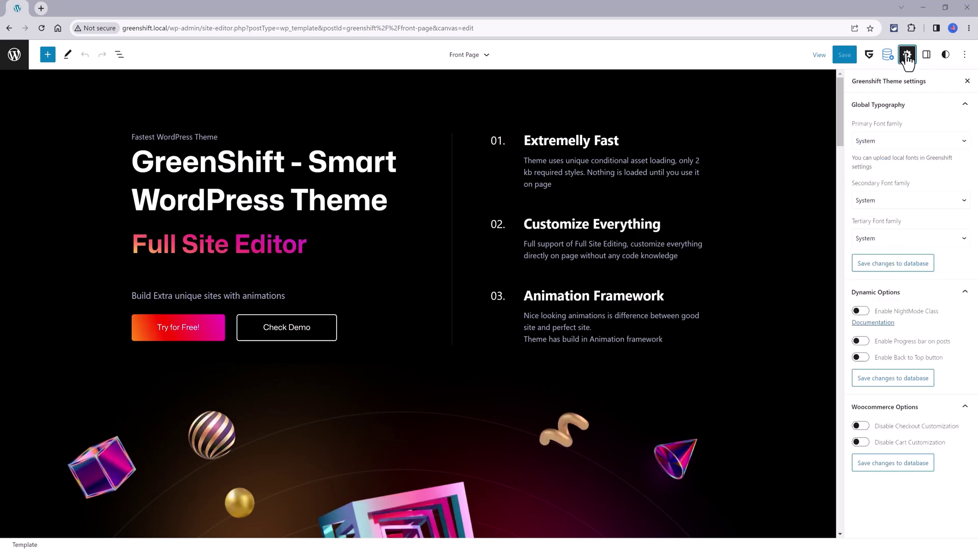
pyautogui.click(904, 142)
pyautogui.click(922, 104)
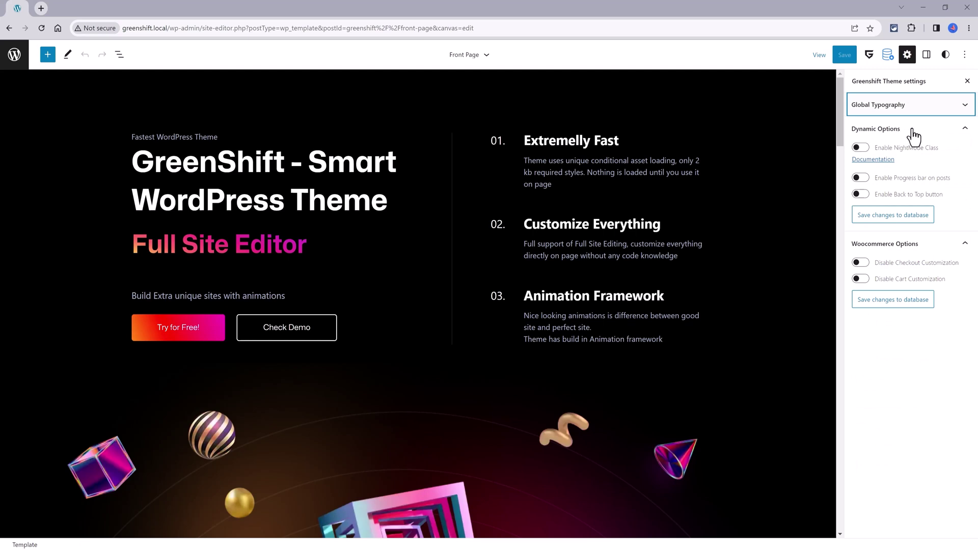
pyautogui.click(863, 148)
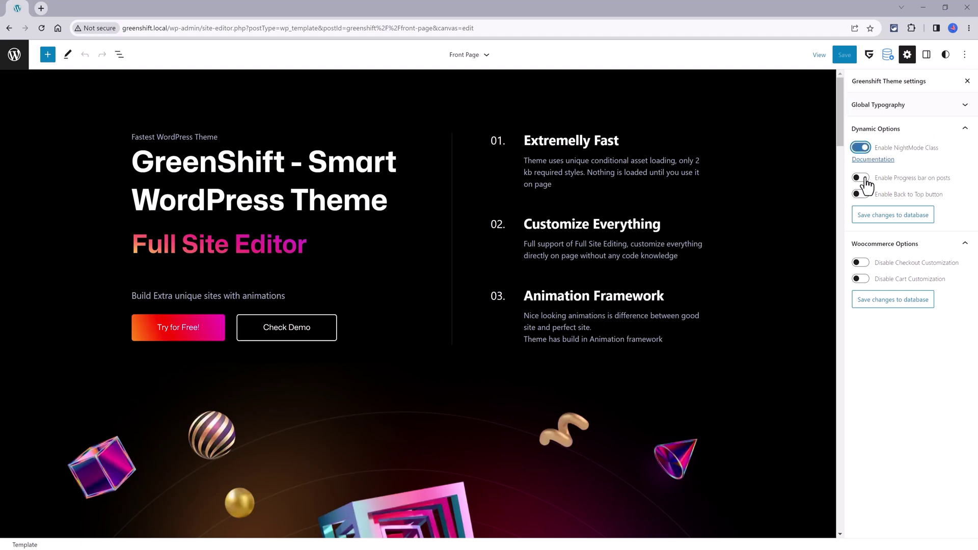
pyautogui.click(862, 178)
pyautogui.click(861, 194)
# Open the global Styles panel, briefly preview the Style Book, and check the Styles actions menu
pyautogui.click(945, 55)
pyautogui.click(929, 81)
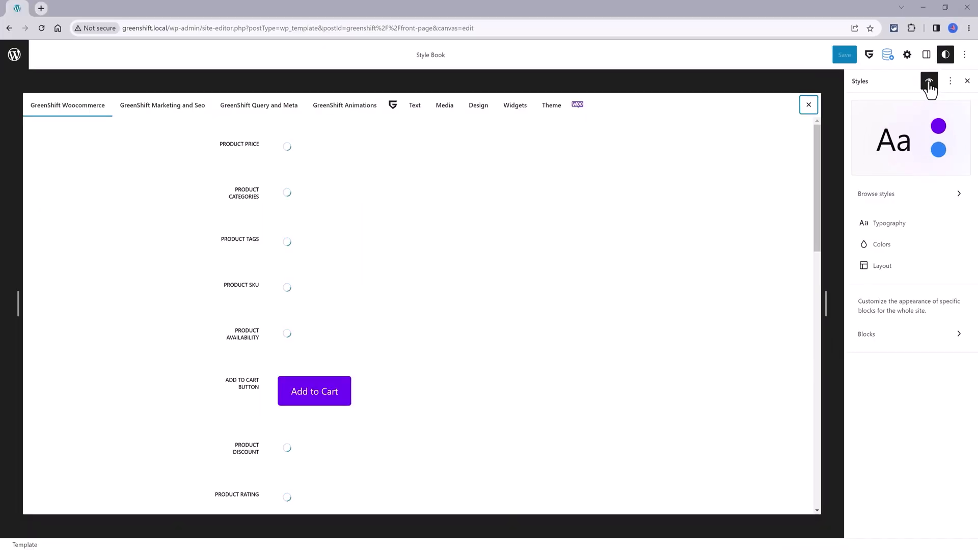
pyautogui.click(929, 82)
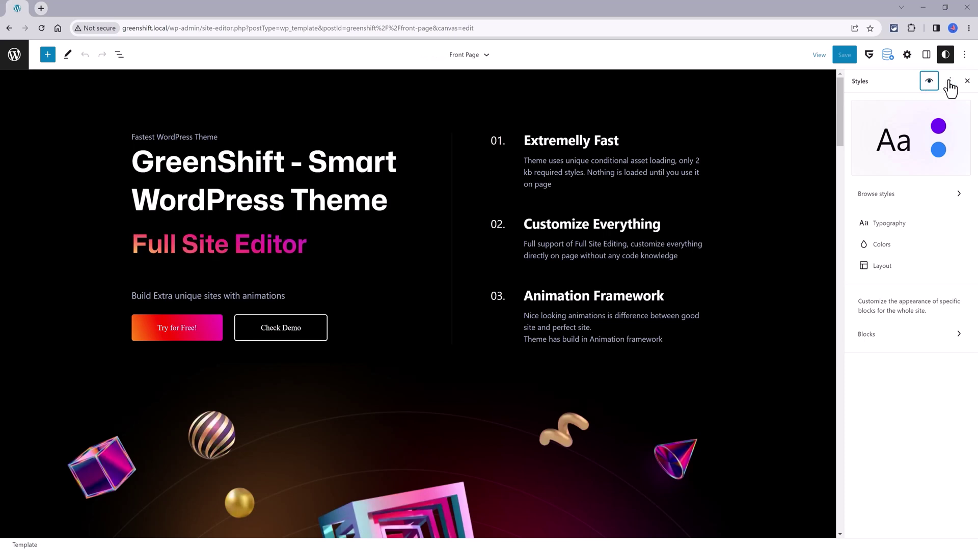
pyautogui.click(950, 81)
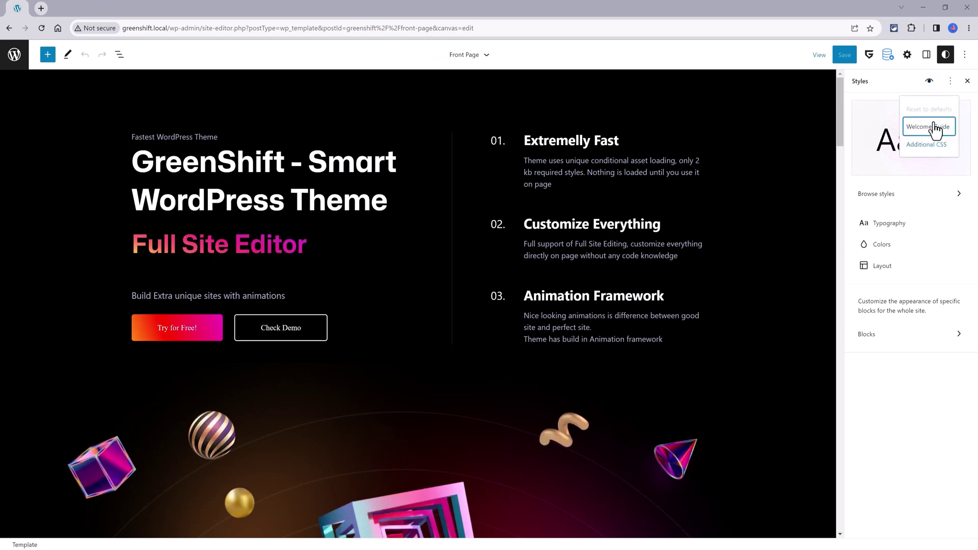
pyautogui.click(950, 83)
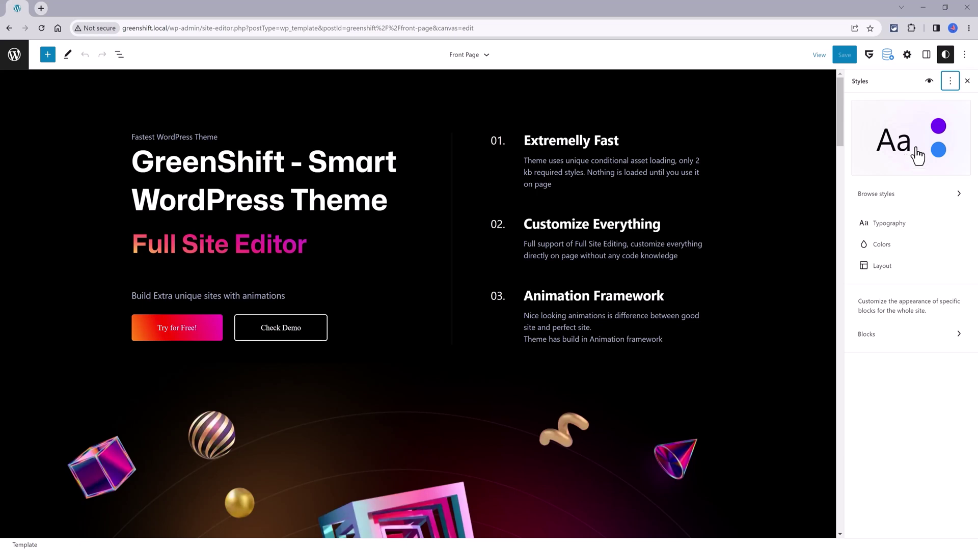
# Preview the Mona Variable Font and Lora Elegant variations, revert to Default, then try the green variation
pyautogui.click(913, 196)
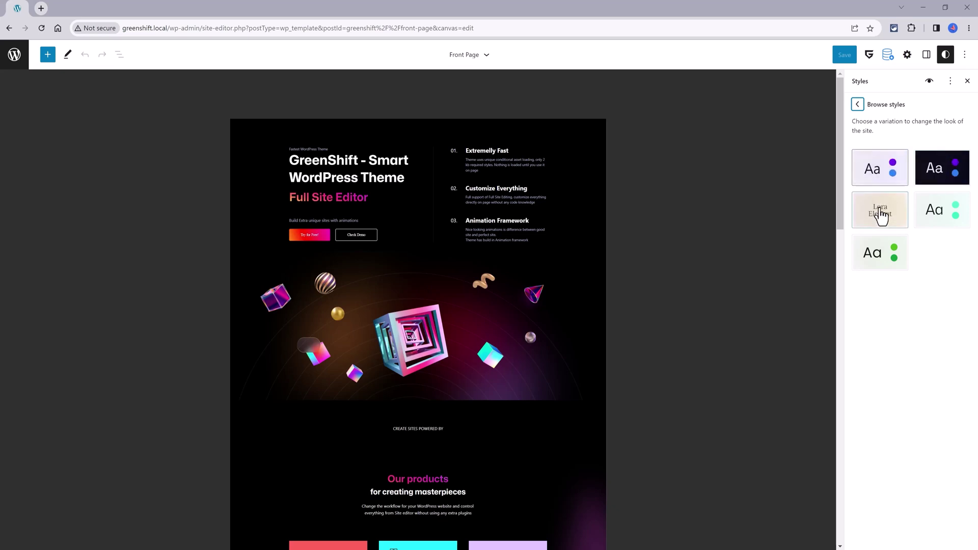
pyautogui.click(942, 212)
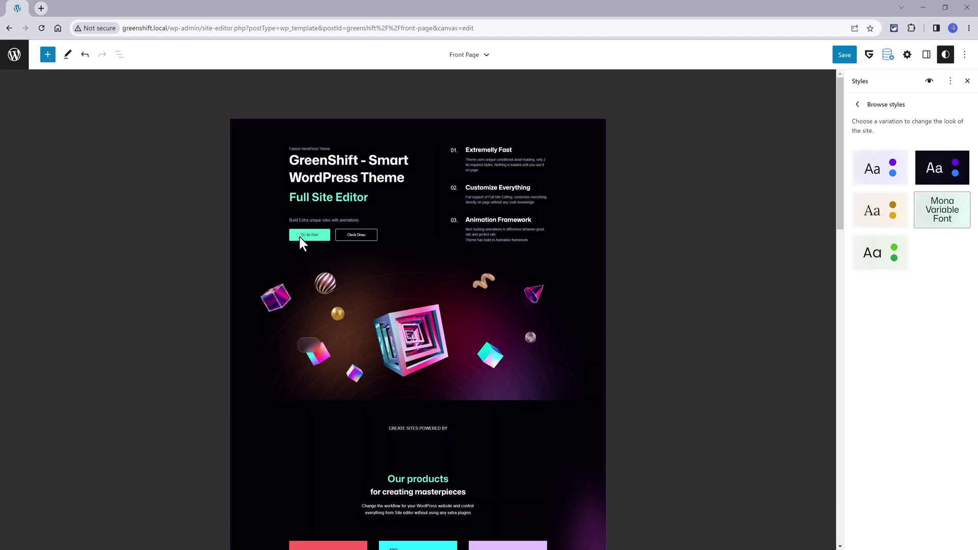
pyautogui.click(881, 219)
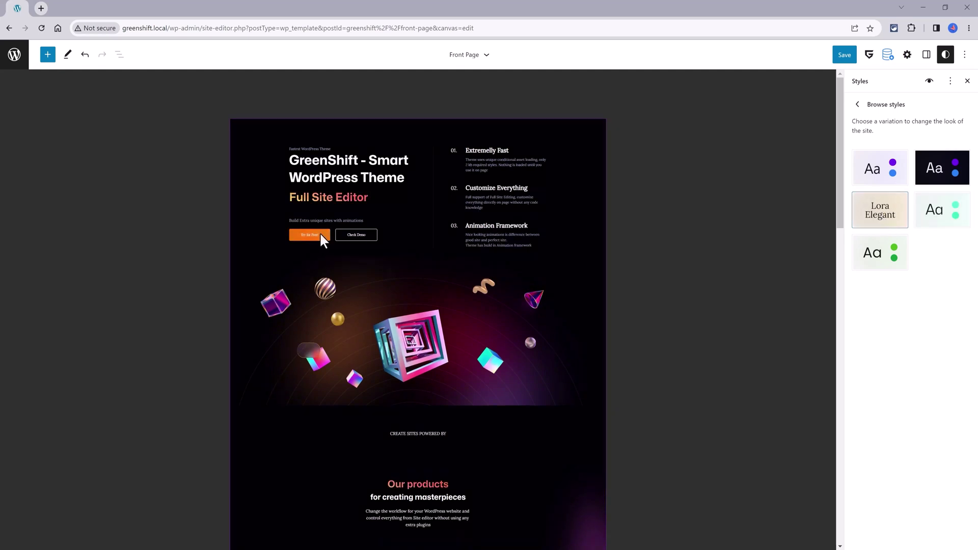
pyautogui.click(868, 181)
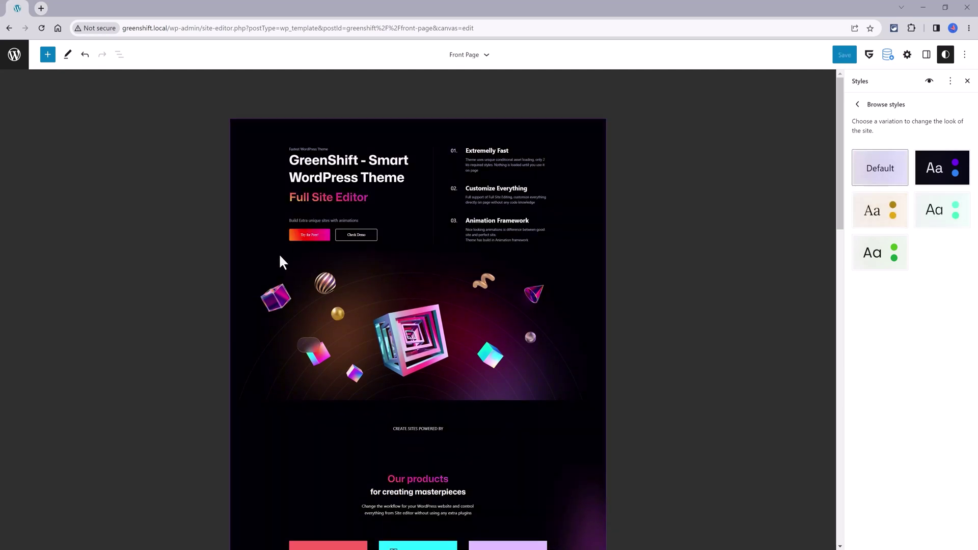
pyautogui.click(880, 252)
# Restore the Default style, insert a Night Mode Switcher above the hero, and centre its alignment
pyautogui.click(883, 173)
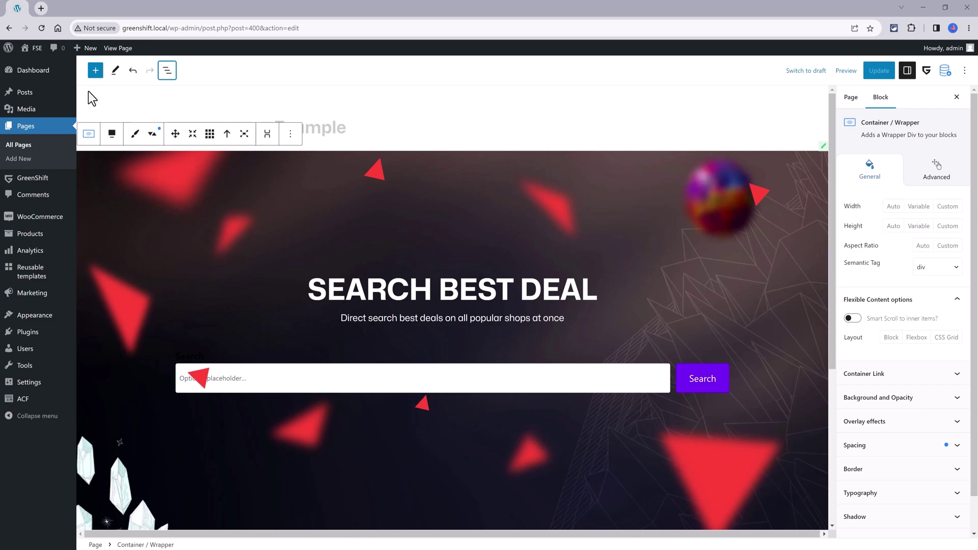
pyautogui.click(95, 72)
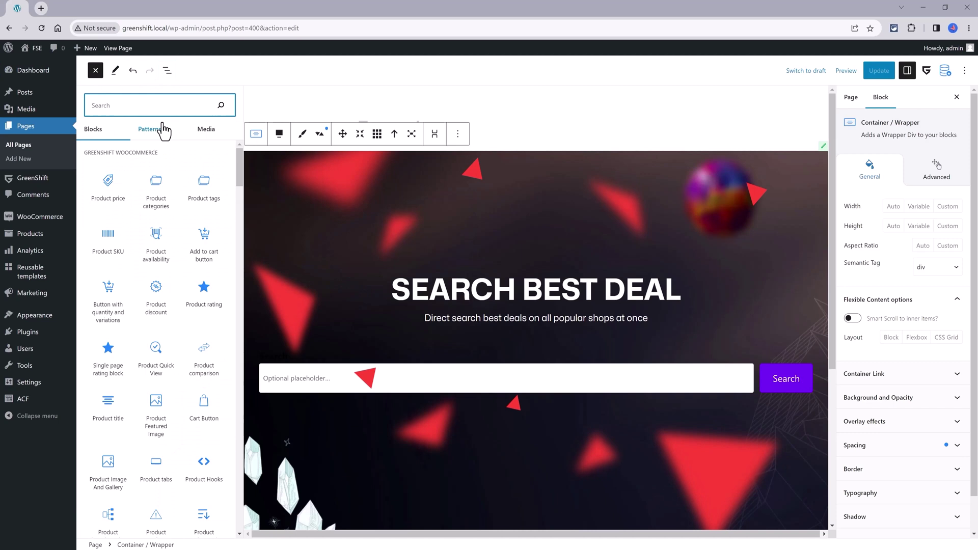
pyautogui.write('night mode  switcher')
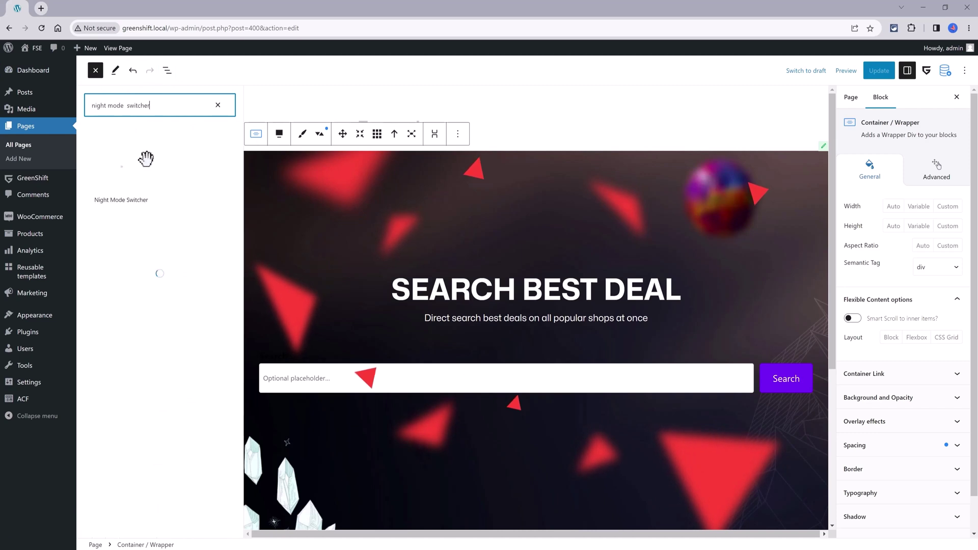
pyautogui.moveTo(122, 167)
pyautogui.moveTo(118, 171); pyautogui.dragTo(485, 148)
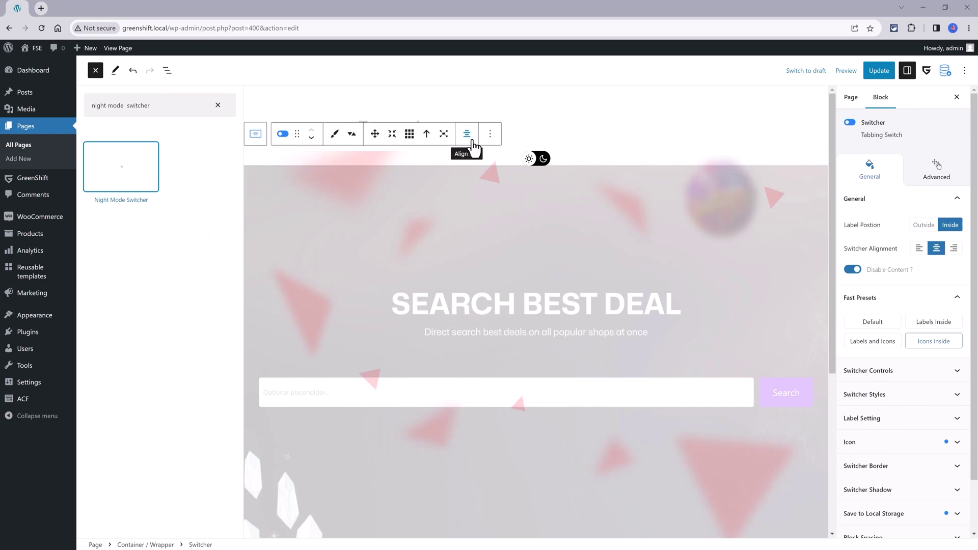
pyautogui.click(920, 252)
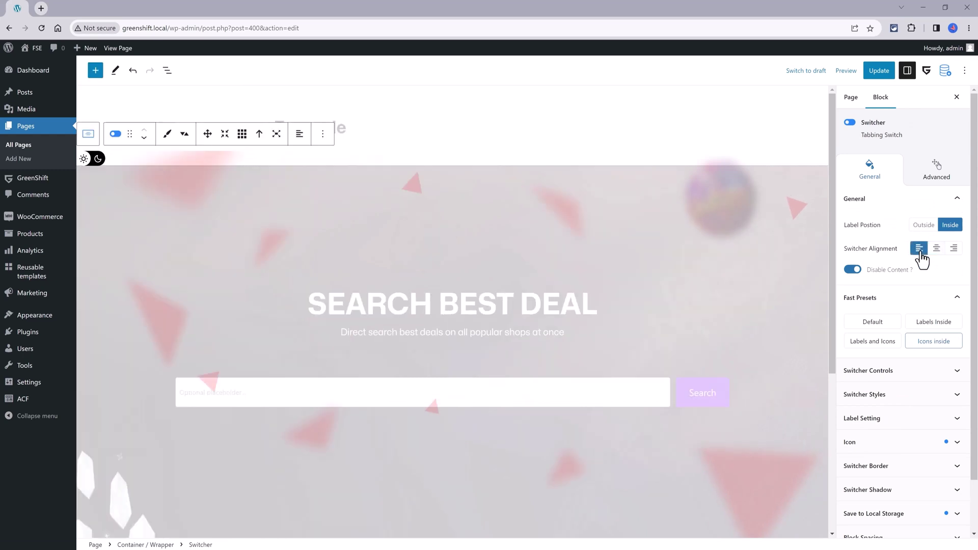
pyautogui.click(938, 253)
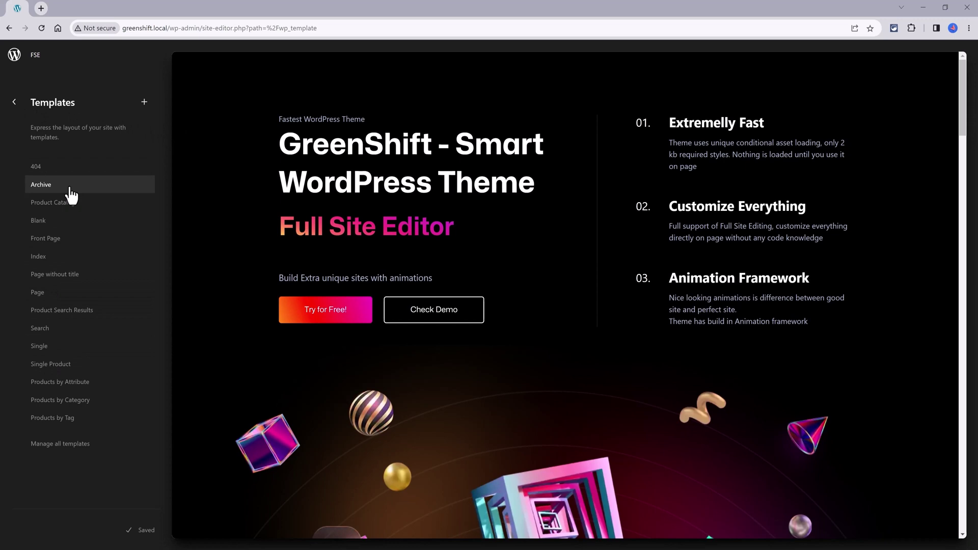
# Browse the Template Parts and the Archive template, then exit back to the Templates list
pyautogui.click(15, 102)
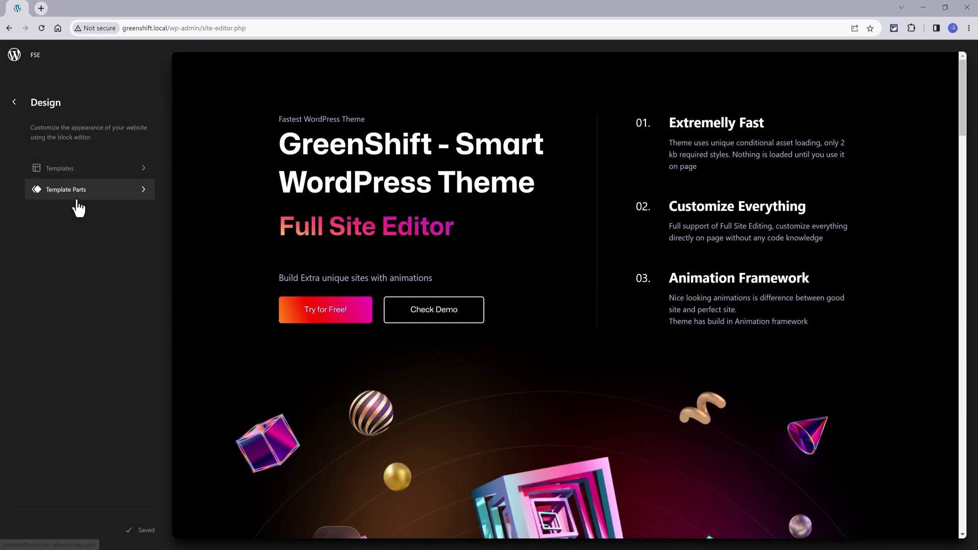
pyautogui.click(76, 198)
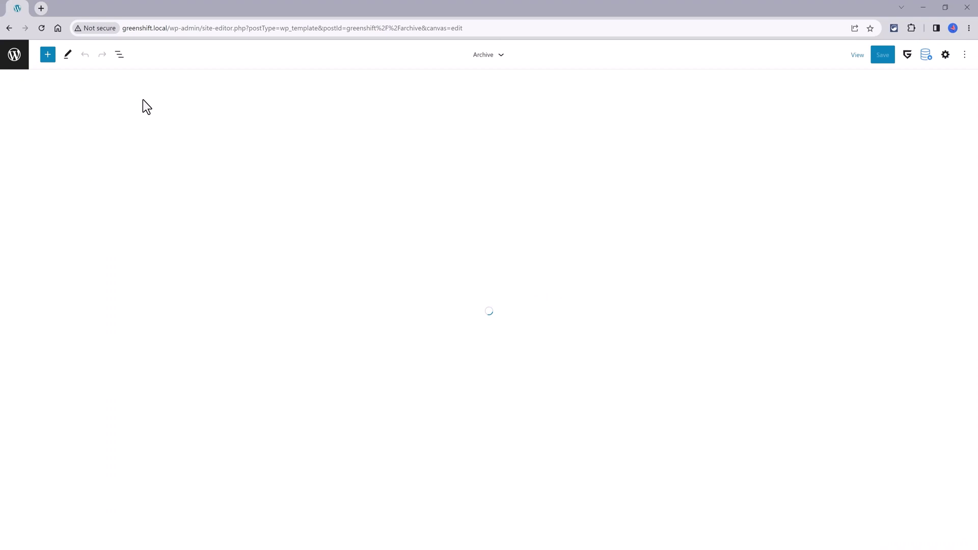
pyautogui.click(14, 54)
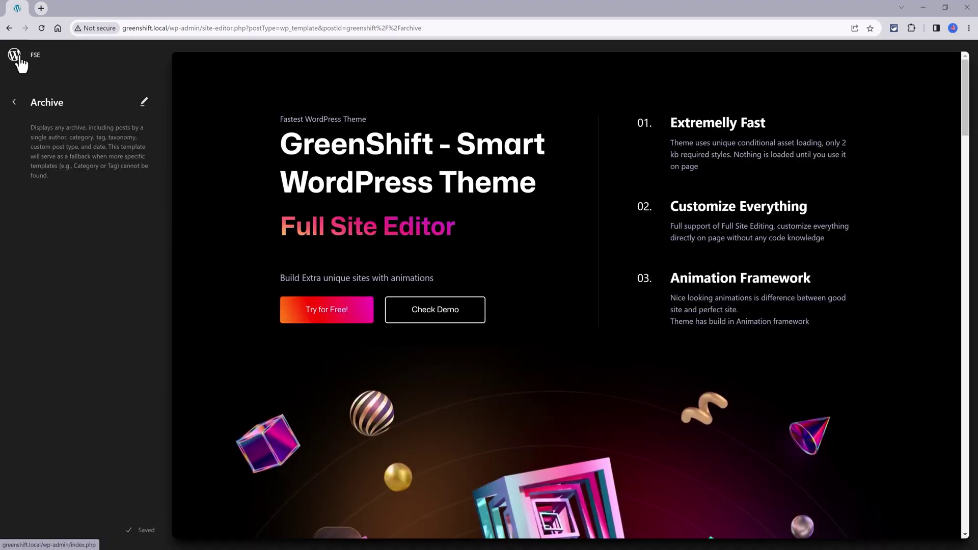
pyautogui.click(13, 103)
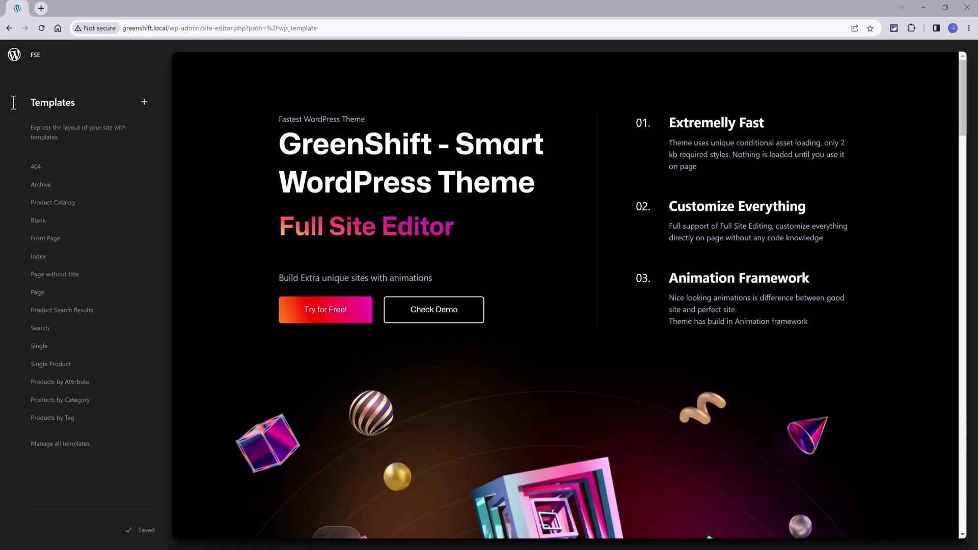
# Open Review Post from Posts > All Posts and show its template setting, which is Single
pyautogui.click(15, 55)
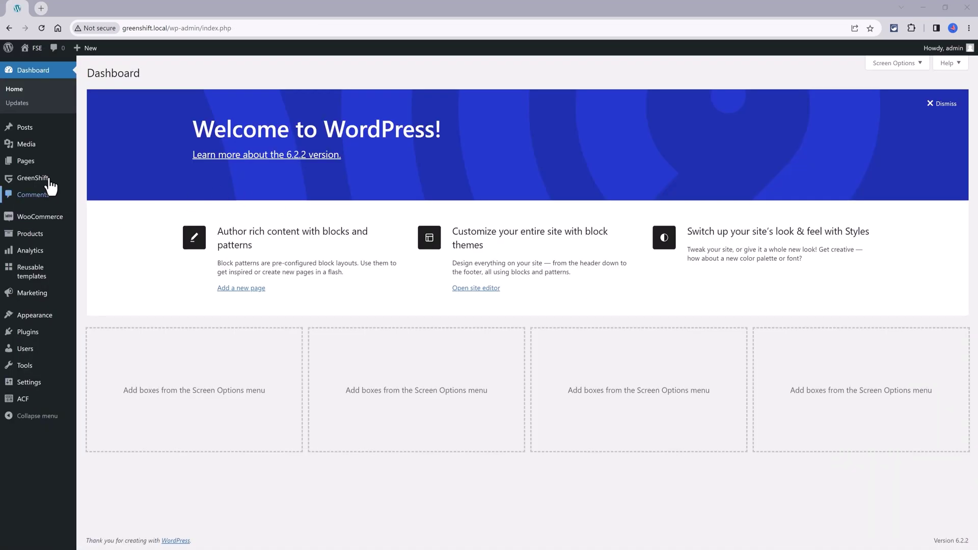
pyautogui.moveTo(72, 131)
pyautogui.click(107, 131)
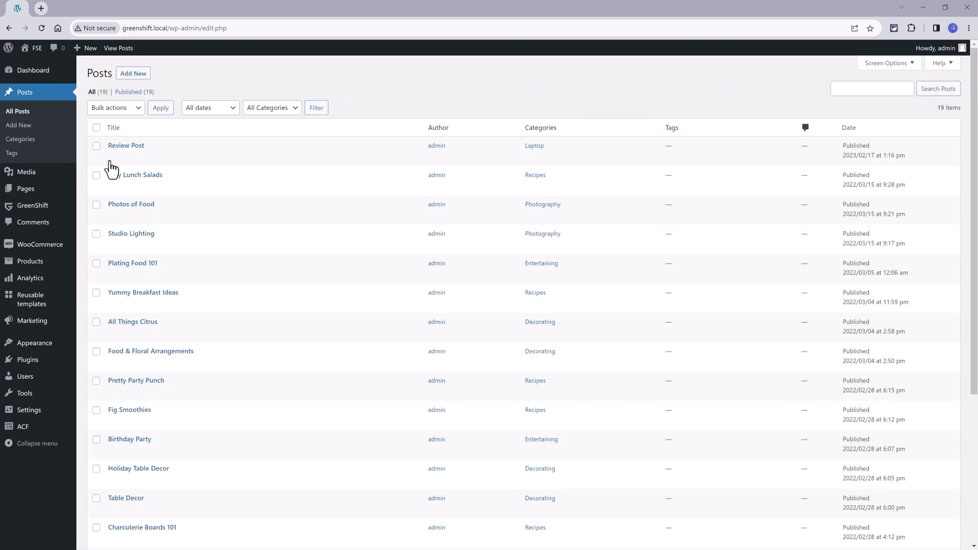
pyautogui.click(113, 158)
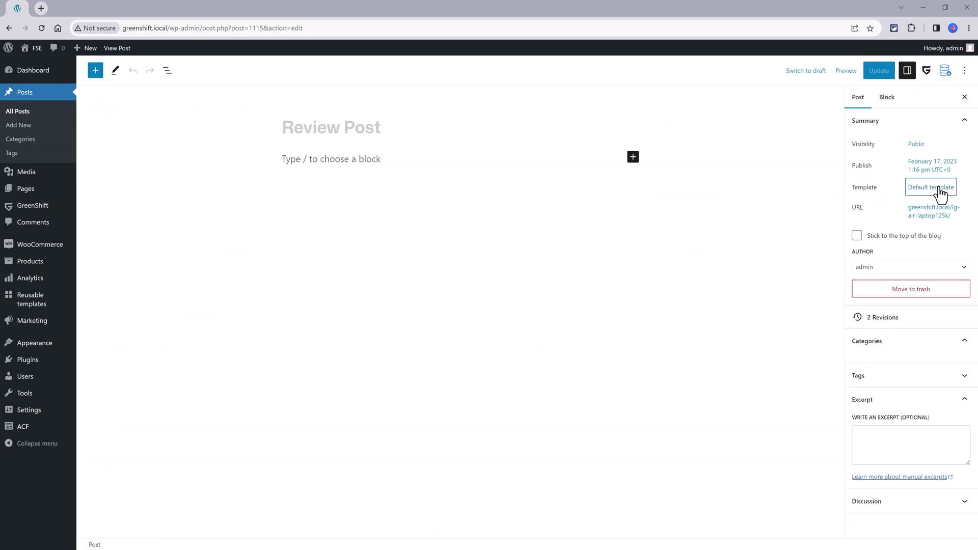
pyautogui.click(939, 189)
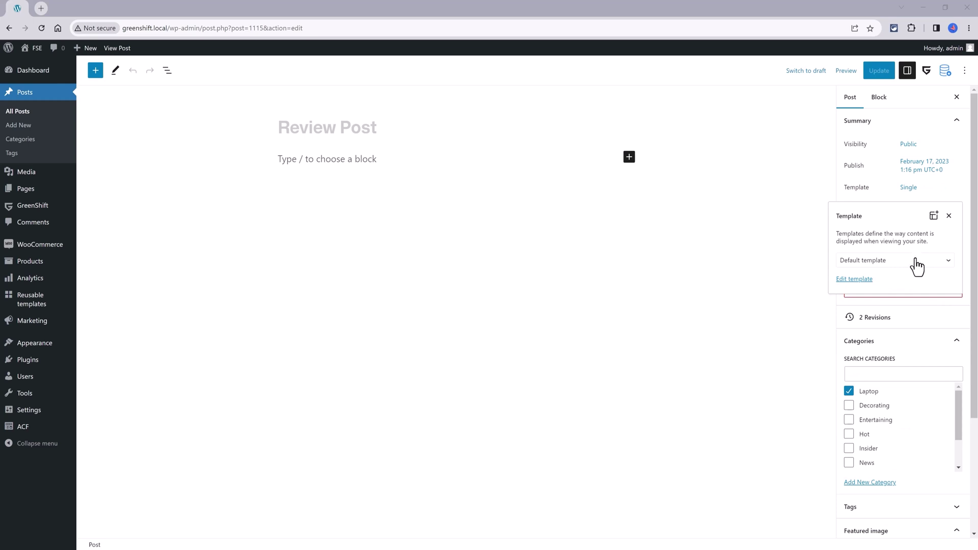
pyautogui.click(856, 280)
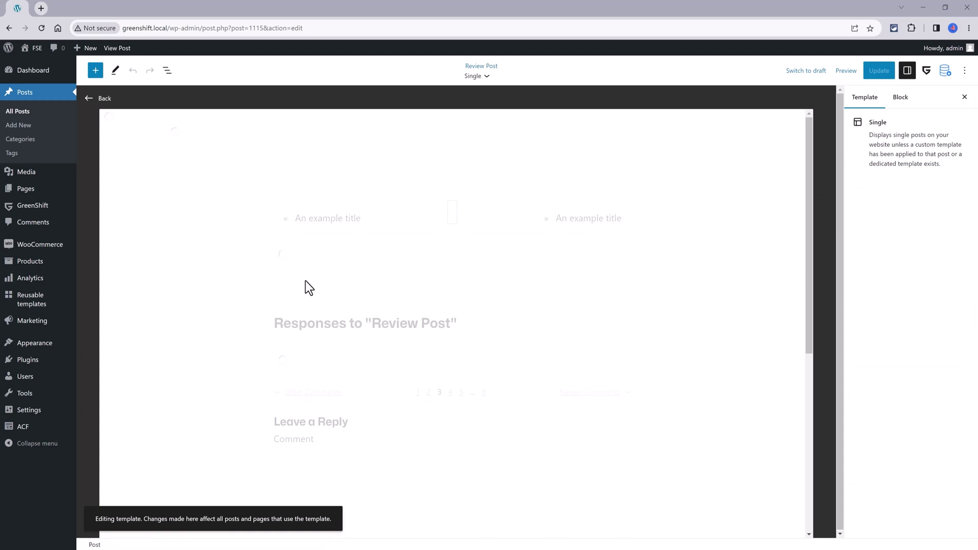
pyautogui.click(89, 98)
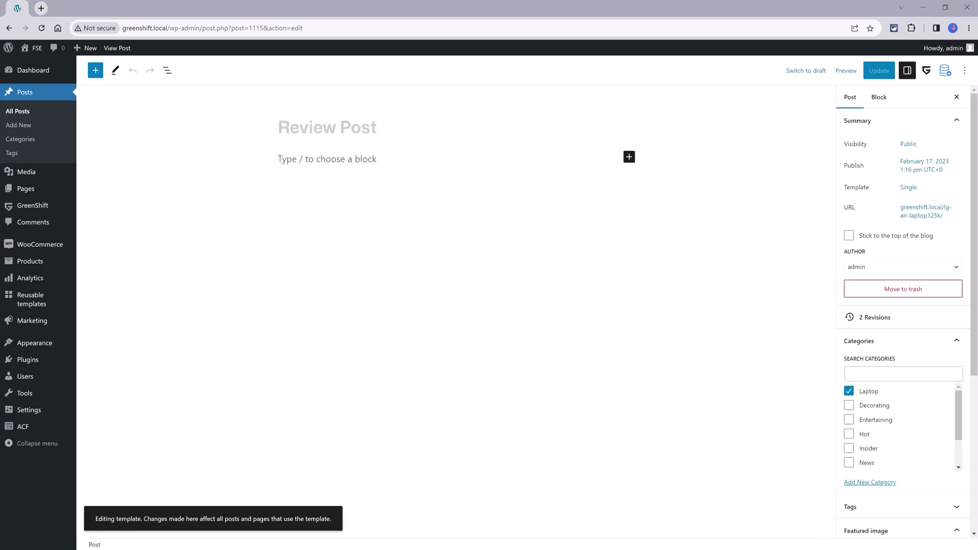
pyautogui.click(908, 187)
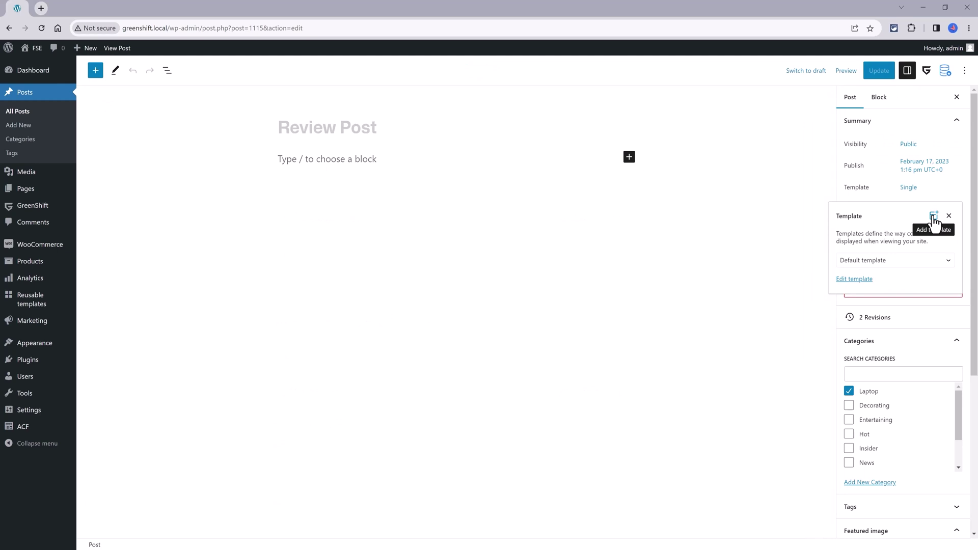
# Begin creating a custom template, then cancel the Create custom template dialog
pyautogui.click(934, 220)
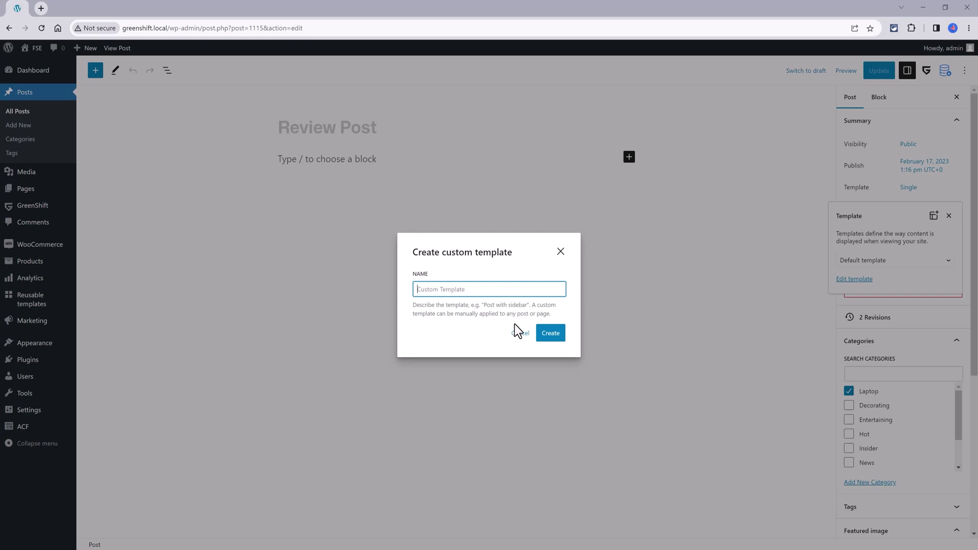
pyautogui.press('Escape')
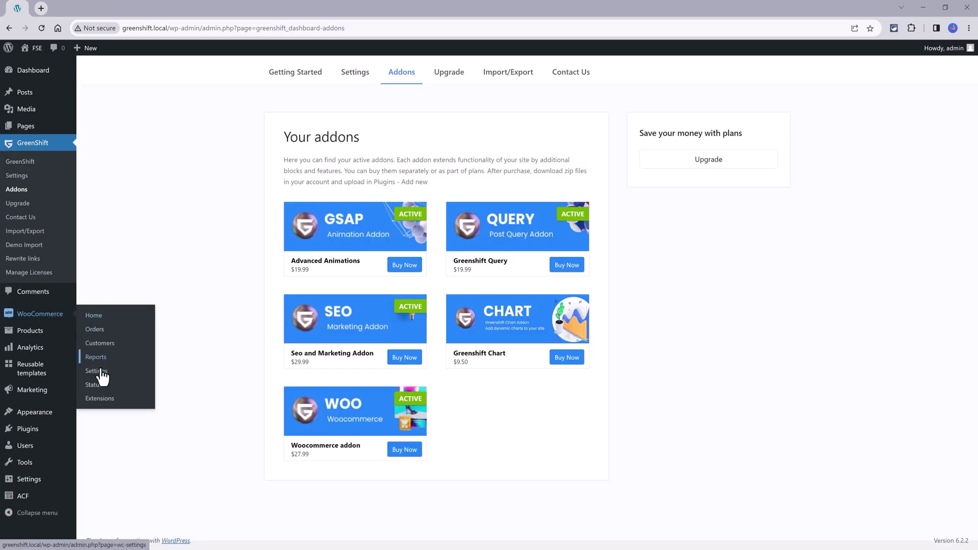
# Open WooCommerce Settings and select the Greenshift Tools tab
pyautogui.click(100, 376)
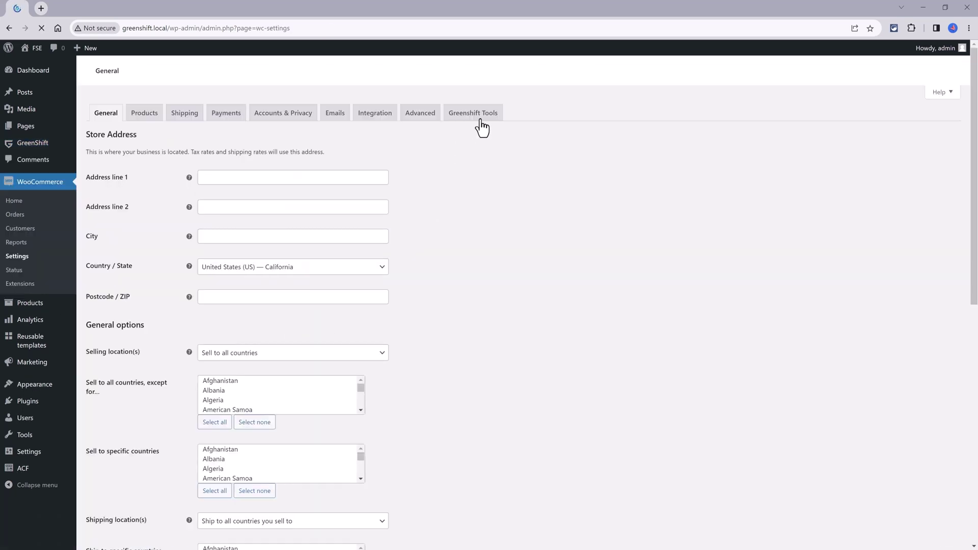
pyautogui.click(484, 123)
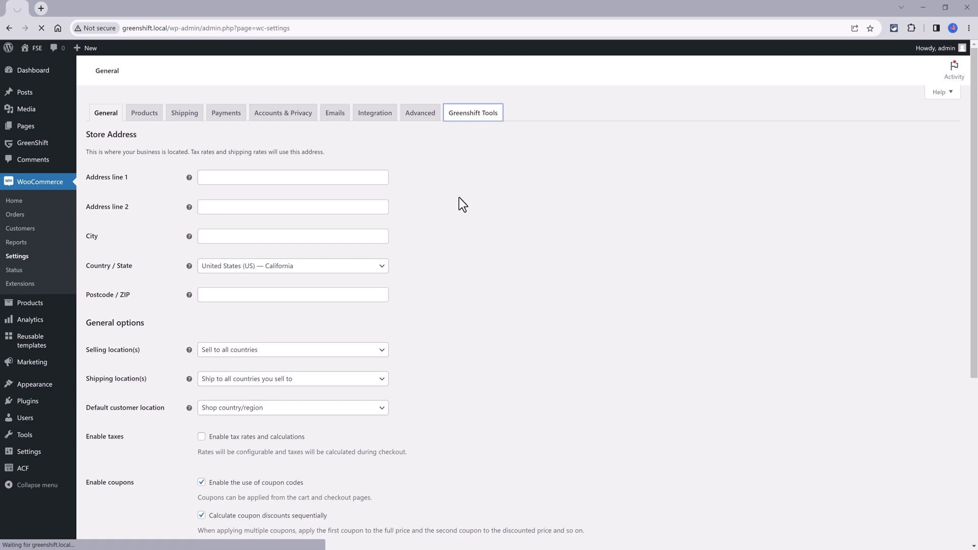
# Scroll down through the Greenshift Tools WooCommerce options
pyautogui.scroll(-4, 458, 200)
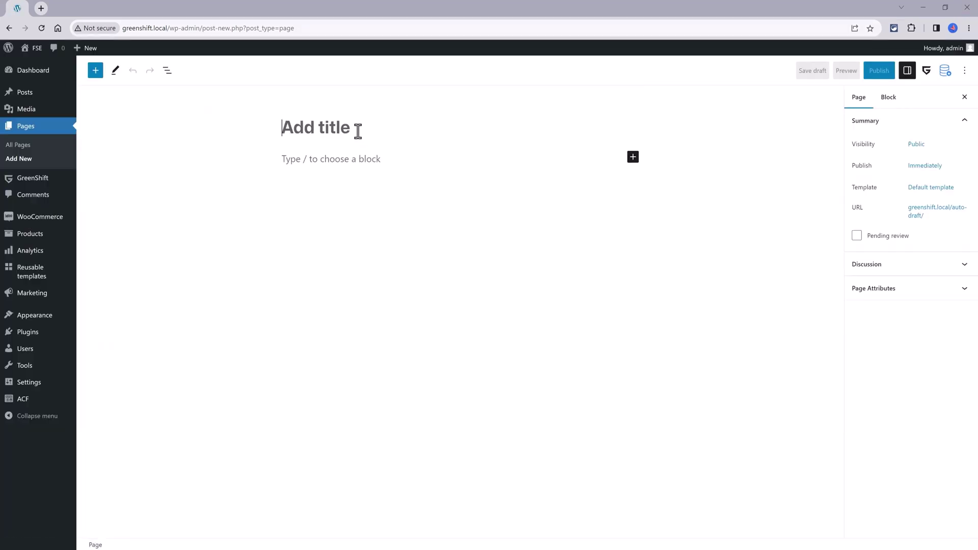
# Title the new page 'New Blog Page' and insert a Container / Wrapper block
pyautogui.write('New Blog Page')
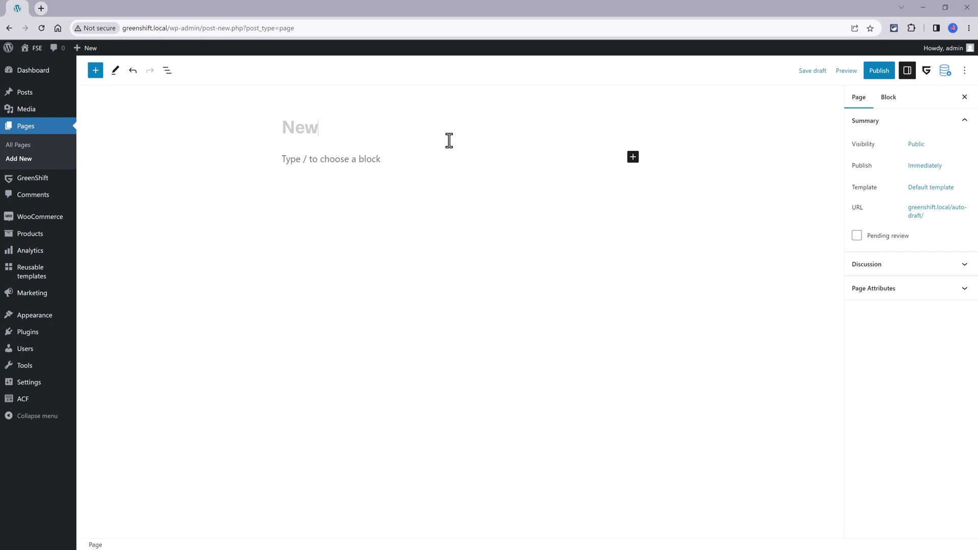
pyautogui.click(633, 157)
pyautogui.click(720, 242)
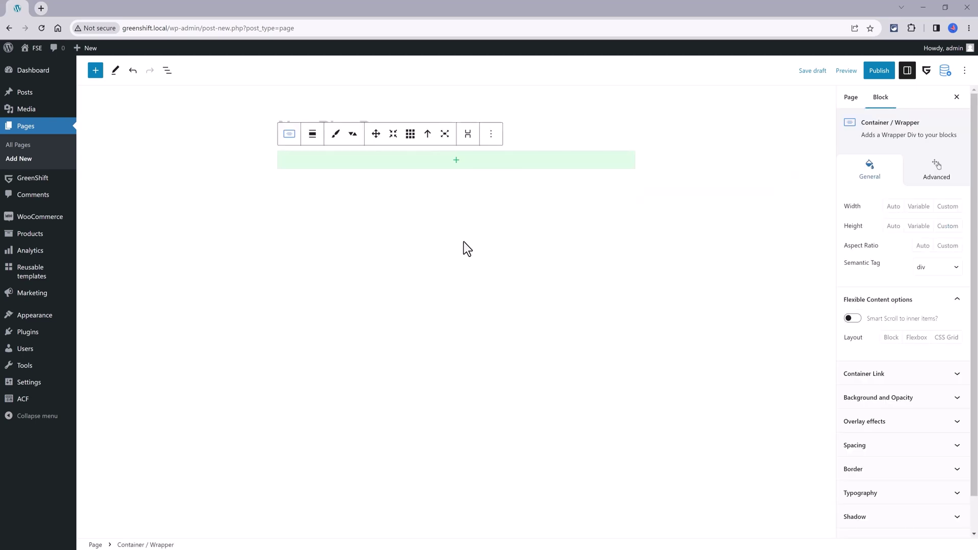
# Add an Advanced Query Listing Builder of posts inside the container
pyautogui.click(458, 162)
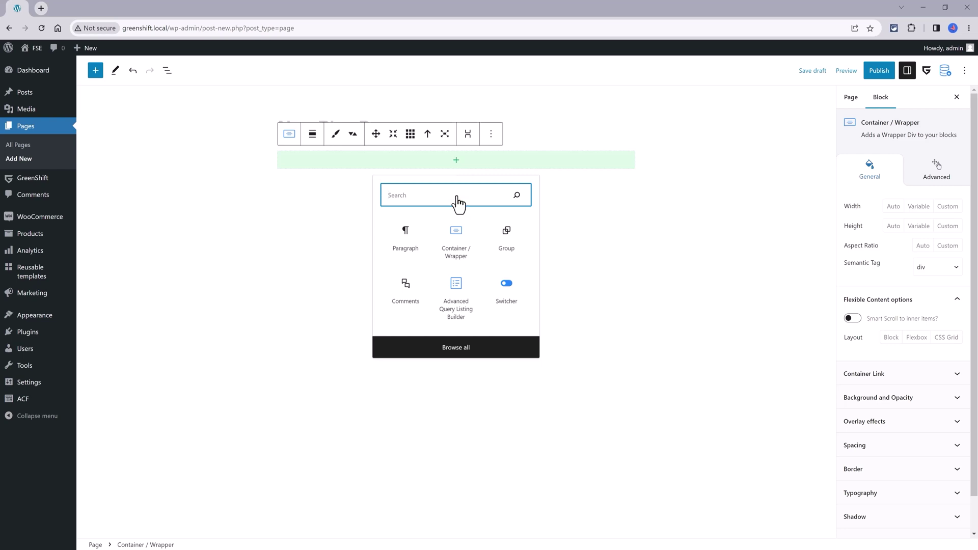
pyautogui.click(456, 288)
pyautogui.scroll(-10, 484, 255)
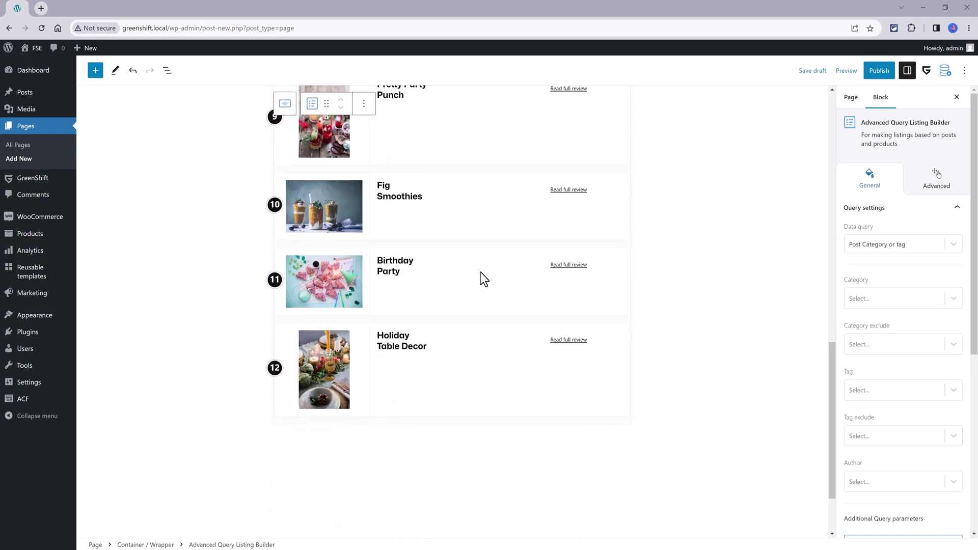
pyautogui.scroll(10, 480, 273)
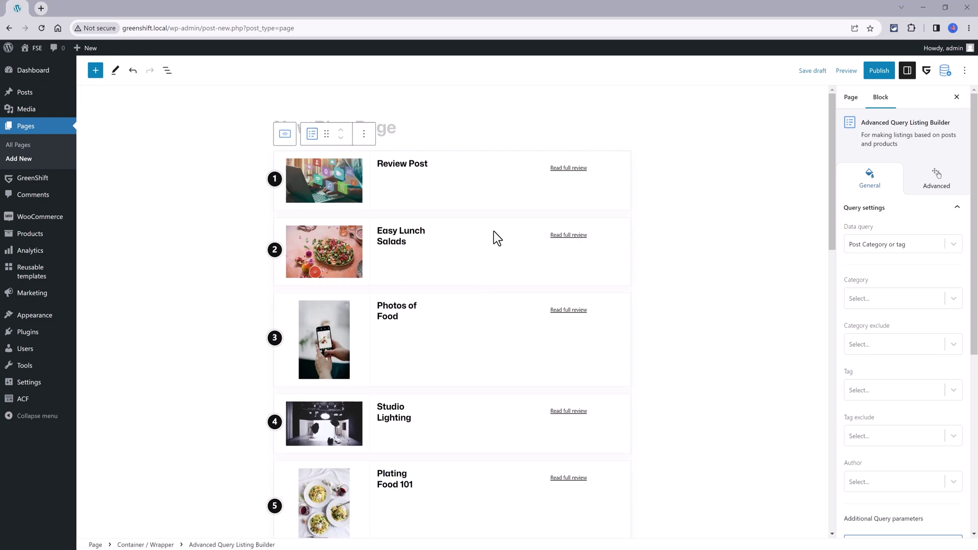
pyautogui.scroll(-6, 861, 289)
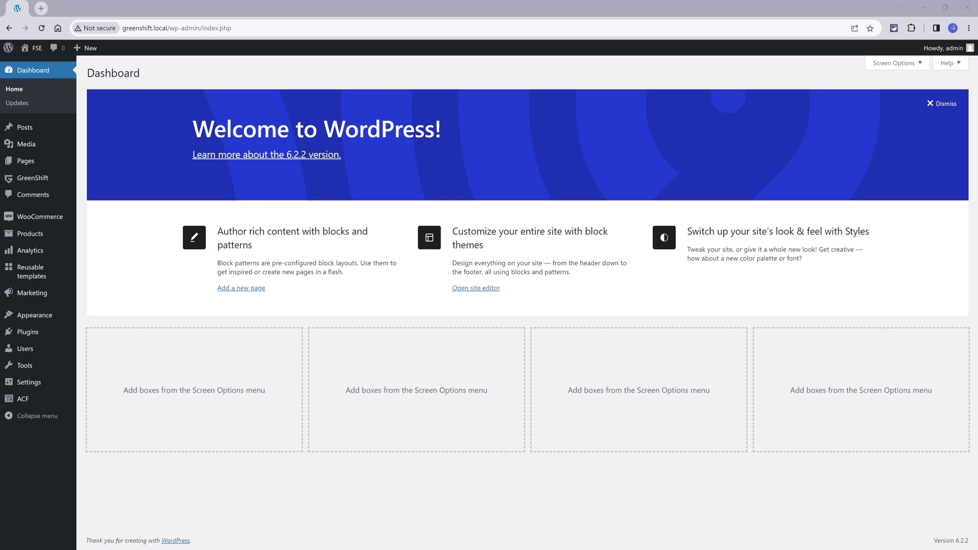
# Start a new reusable template and review its query listing settings
pyautogui.moveTo(42, 276)
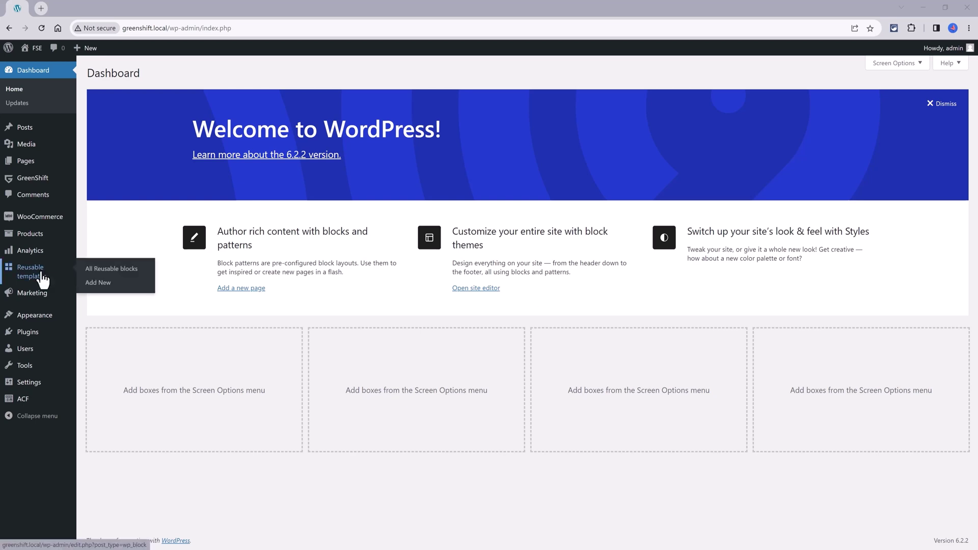
pyautogui.click(41, 276)
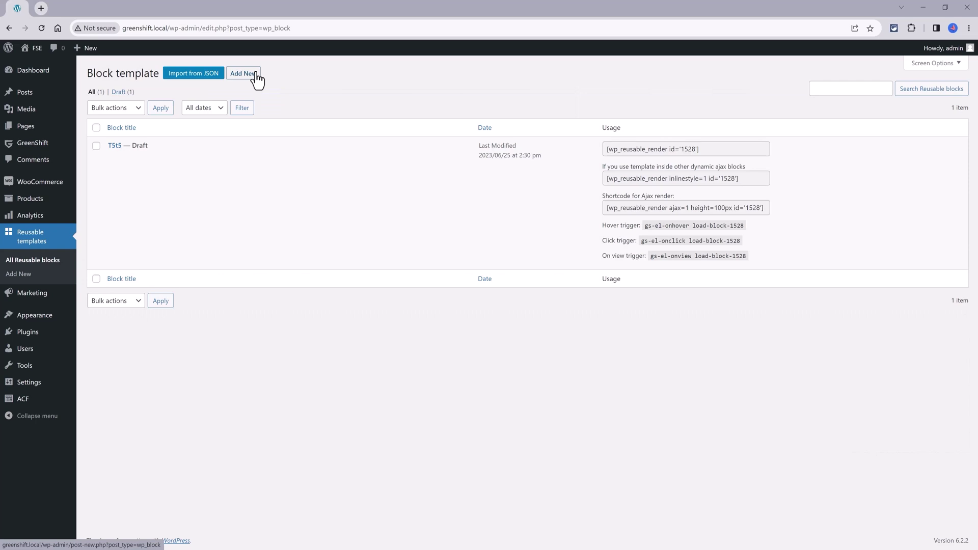
pyautogui.click(255, 74)
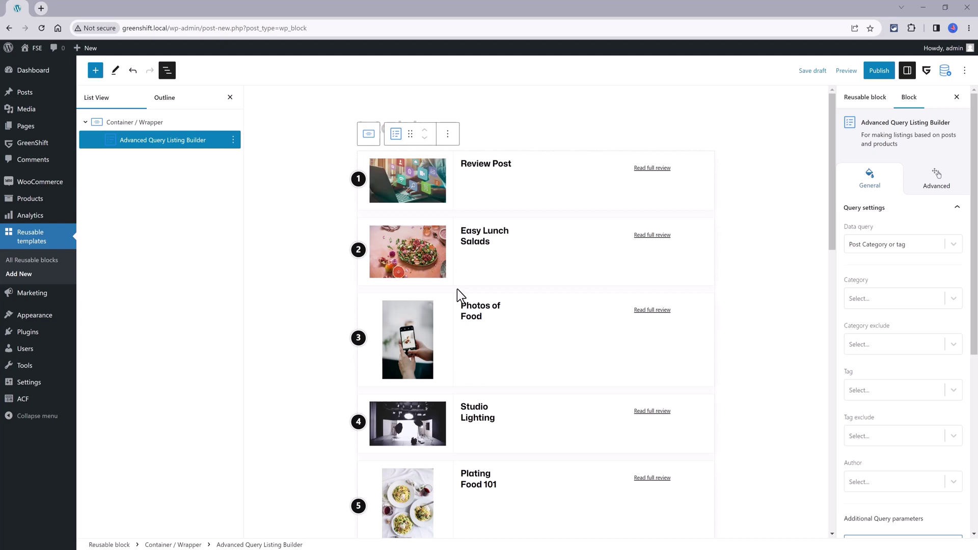
pyautogui.scroll(-6, 906, 243)
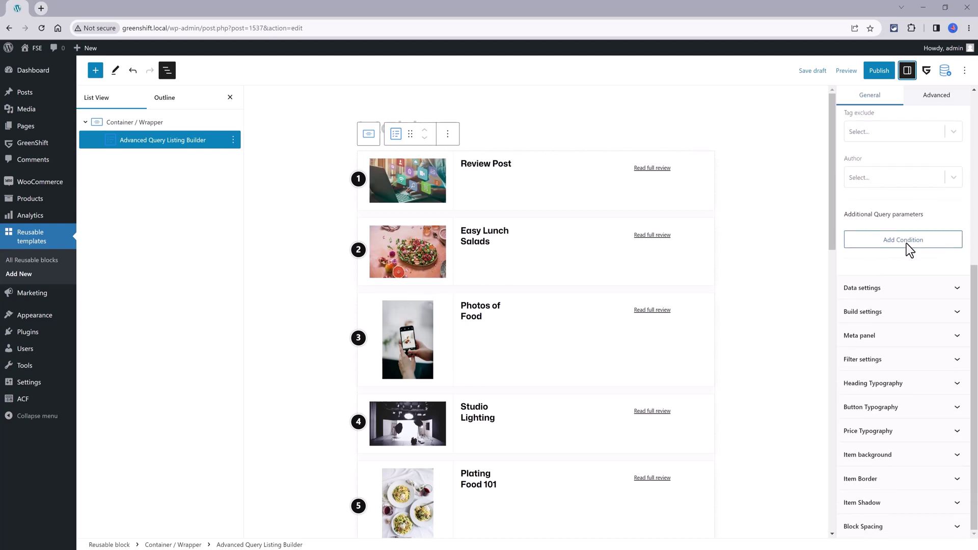
pyautogui.scroll(6, 898, 252)
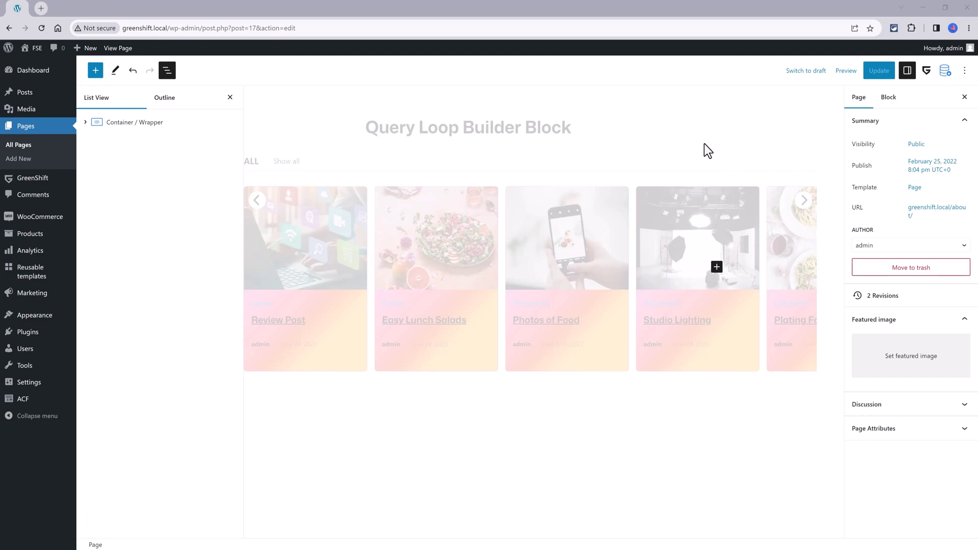
# Insert a Container / Wrapper block on the empty page
pyautogui.click(727, 171)
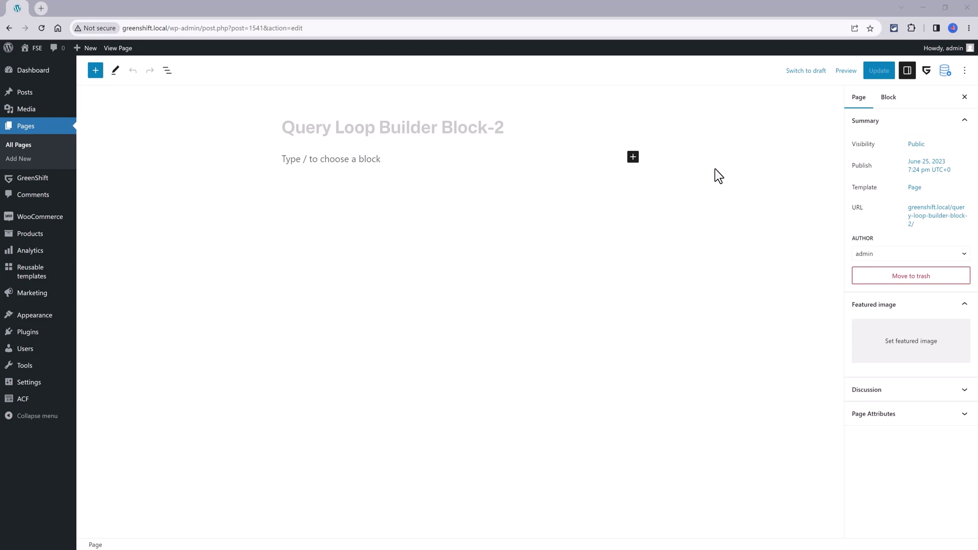
pyautogui.click(633, 156)
pyautogui.click(711, 227)
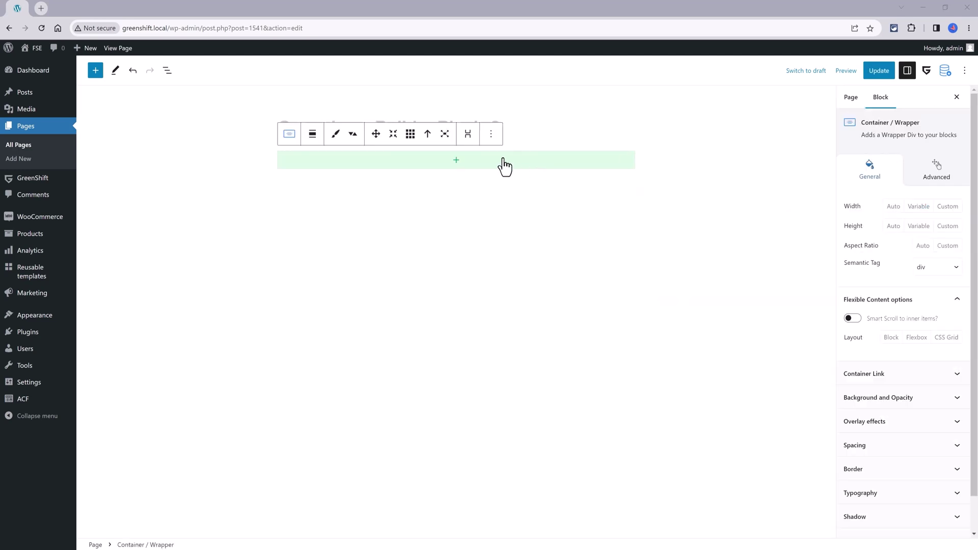
# Add the Query Loop Builder block inside the container by searching 'Query loop'
pyautogui.click(460, 164)
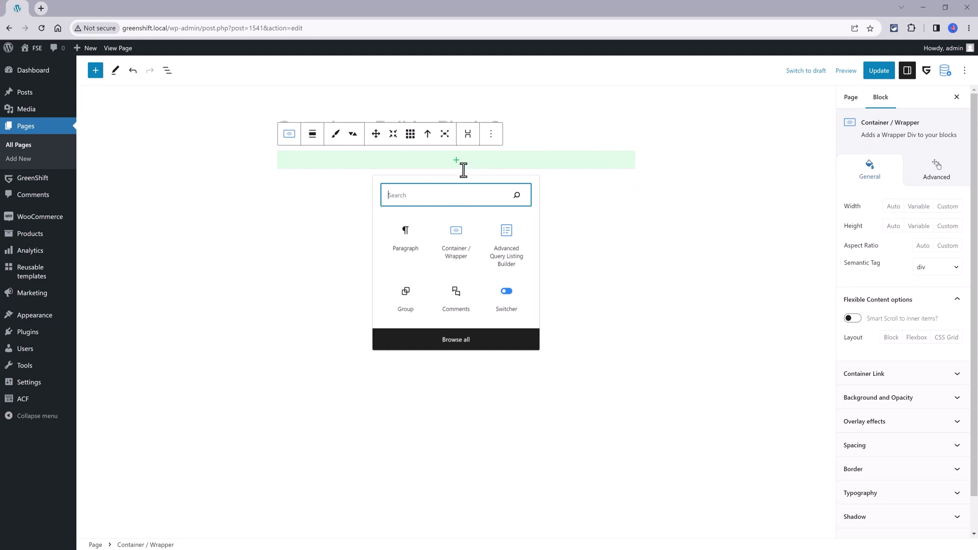
pyautogui.write('Query loop')
pyautogui.click(506, 240)
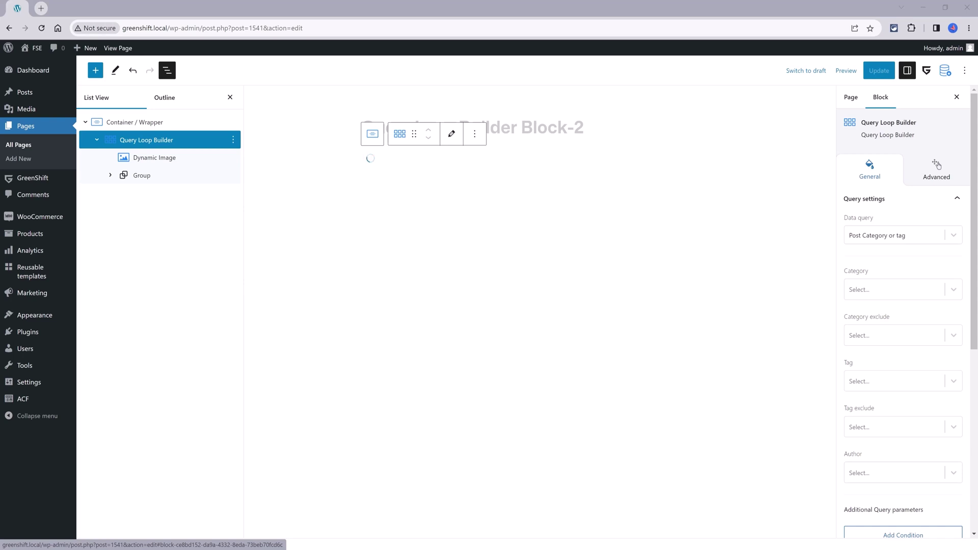
pyautogui.click(932, 239)
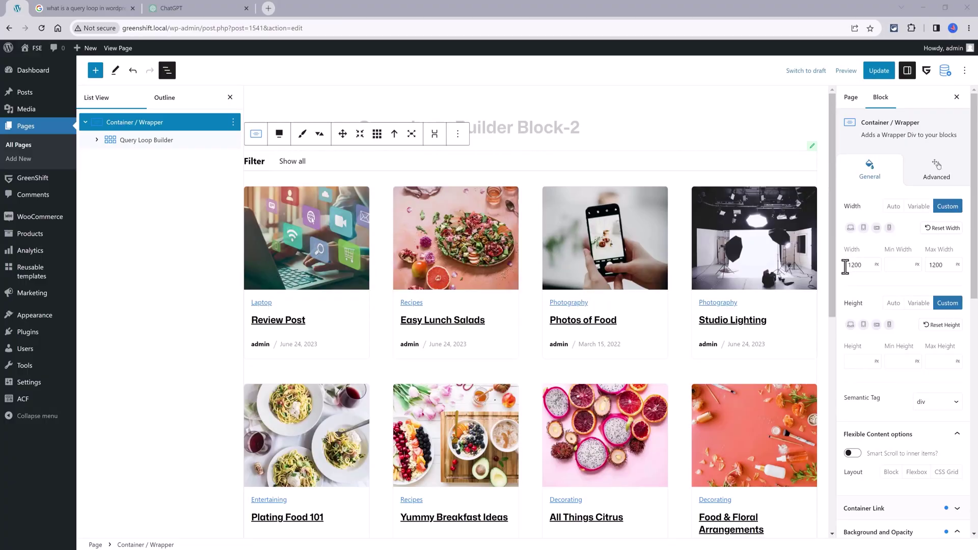
# In Flexible Content, enable Smart Scroll, Use Carousel Script and the Query Block toggle
pyautogui.click(929, 435)
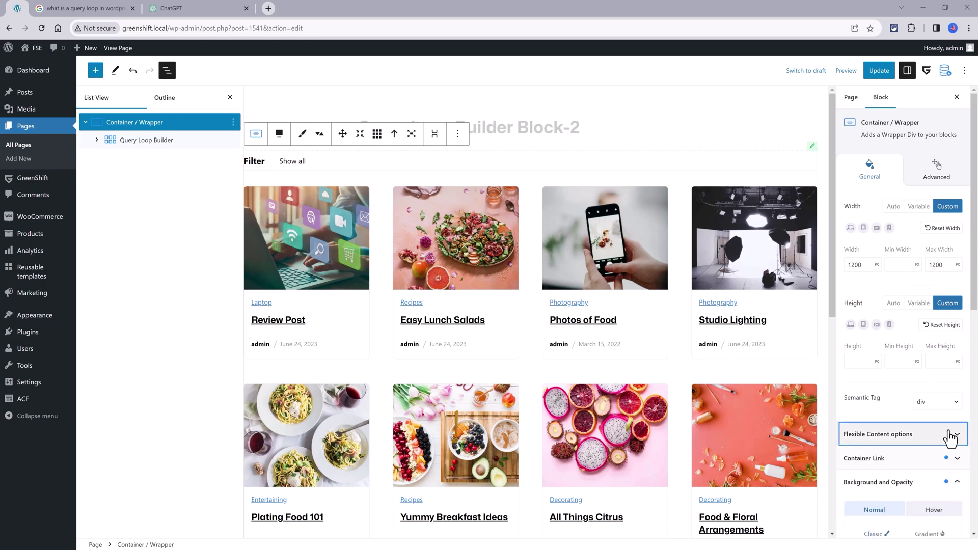
pyautogui.click(948, 436)
pyautogui.click(941, 438)
pyautogui.scroll(-4, 929, 425)
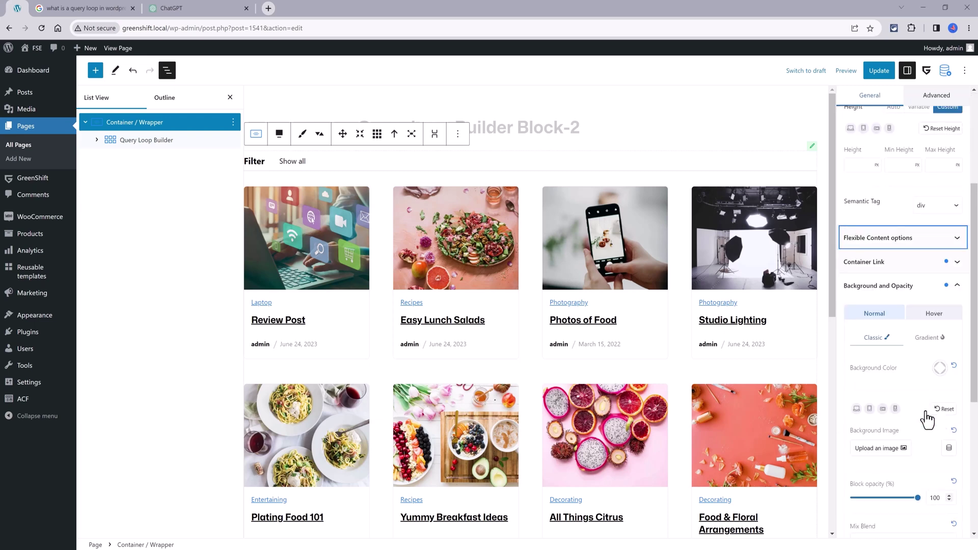
pyautogui.click(906, 238)
pyautogui.click(851, 256)
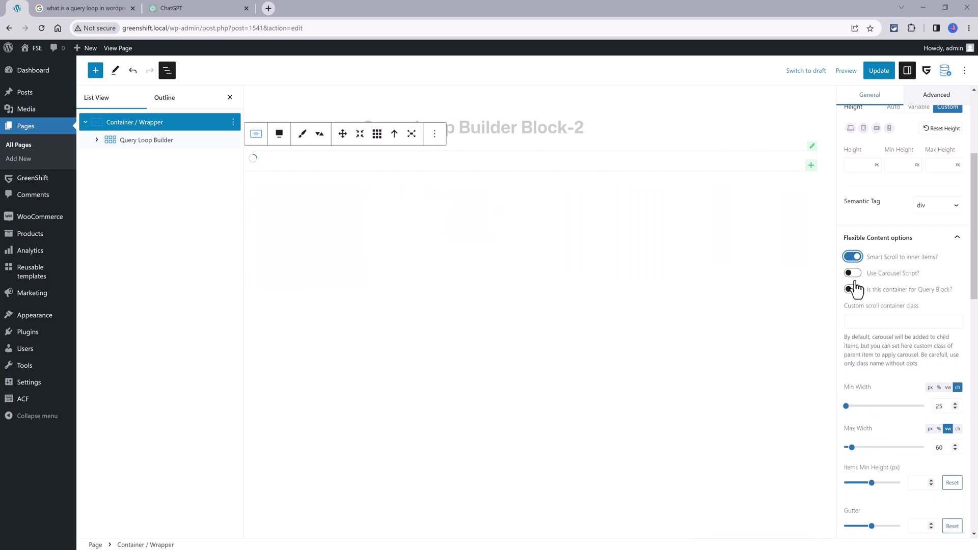
pyautogui.click(851, 273)
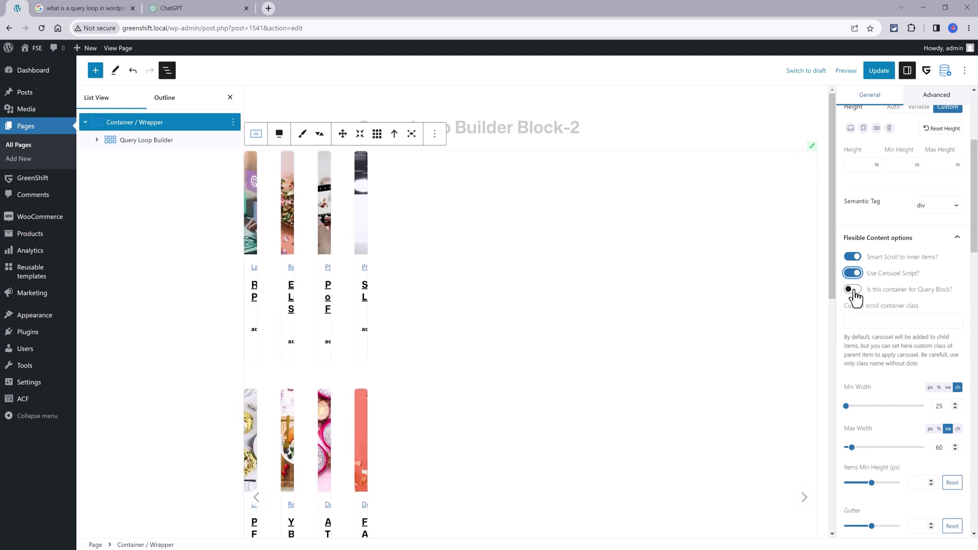
pyautogui.click(853, 290)
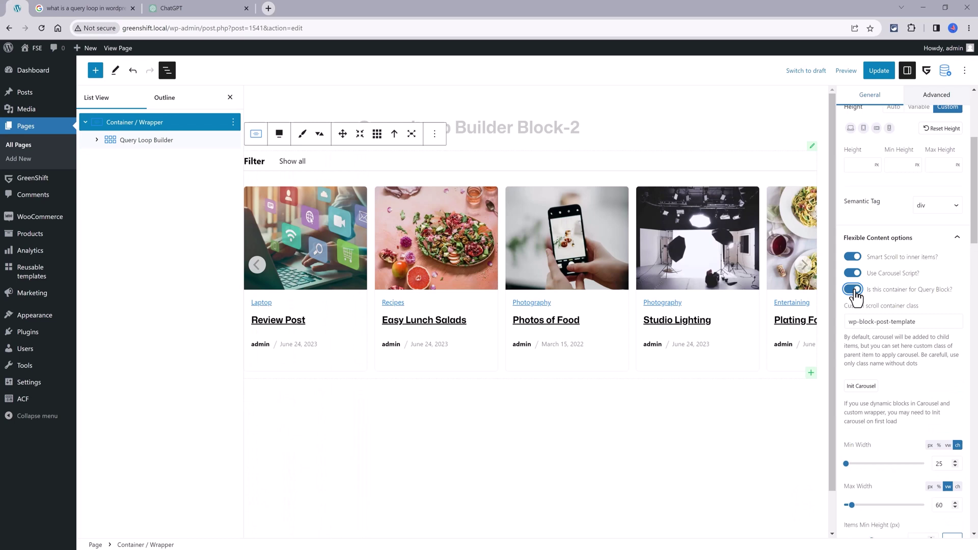
# Set the carousel Arrow Background to white and Arrow Color to black
pyautogui.scroll(-10, 912, 265)
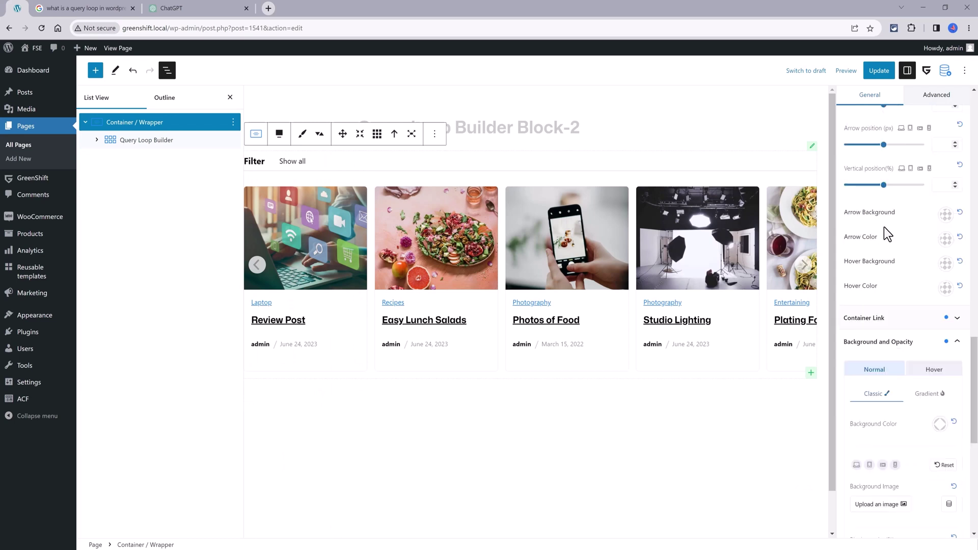
pyautogui.click(946, 214)
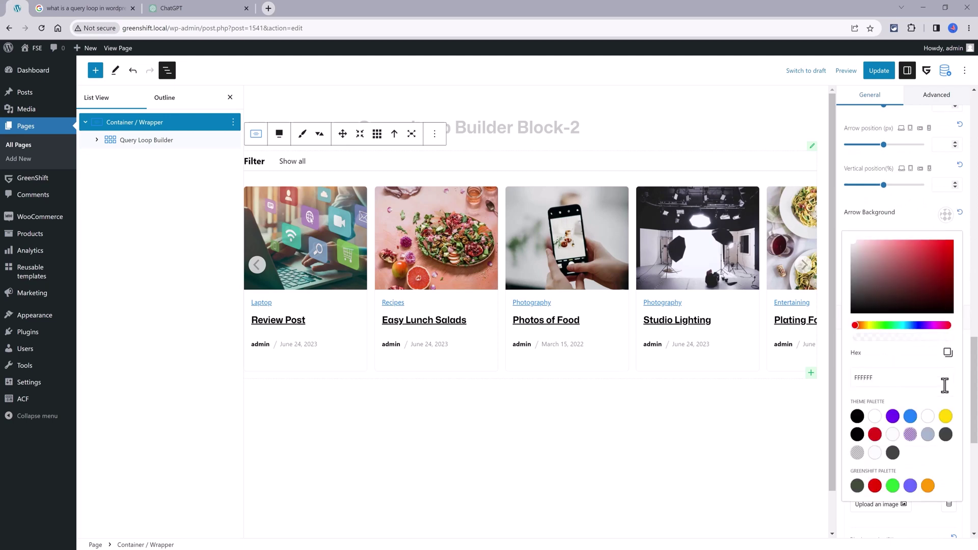
pyautogui.click(923, 216)
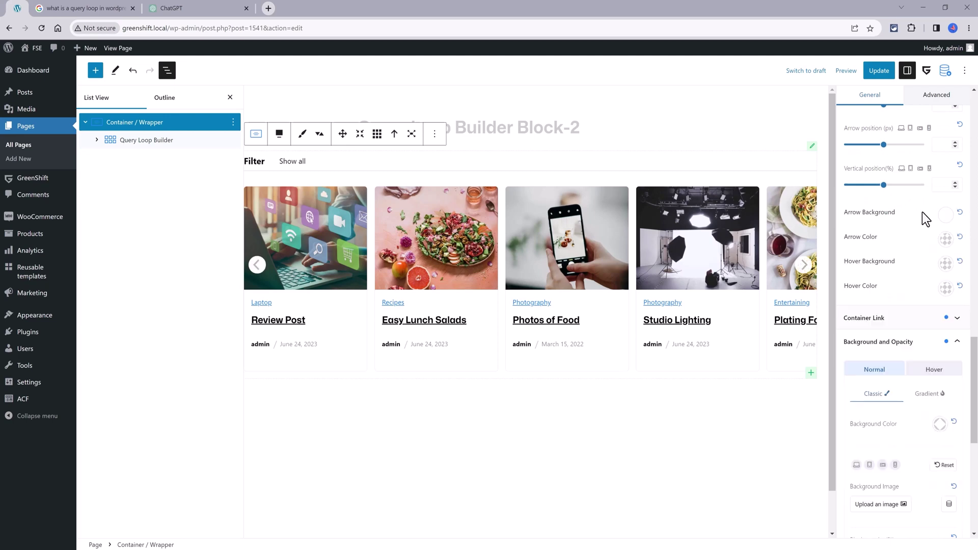
pyautogui.click(945, 239)
pyautogui.click(857, 440)
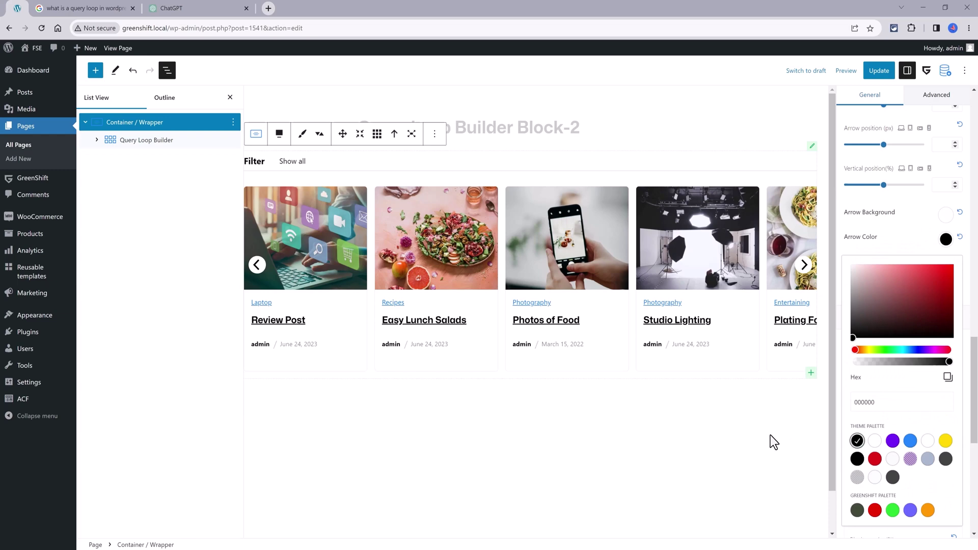
pyautogui.scroll(-1, 907, 204)
pyautogui.click(926, 152)
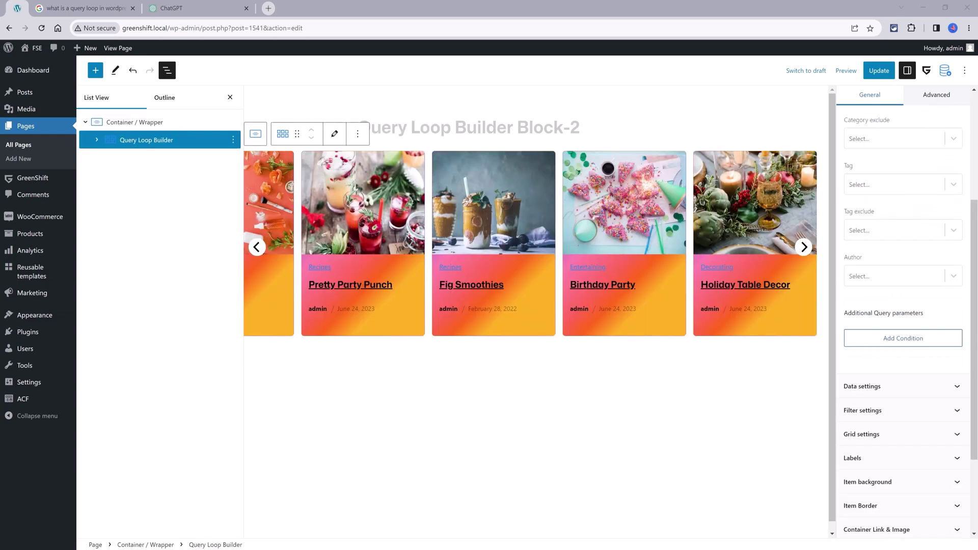
# Enable the Filter panel above the carousel and save the page
pyautogui.click(905, 412)
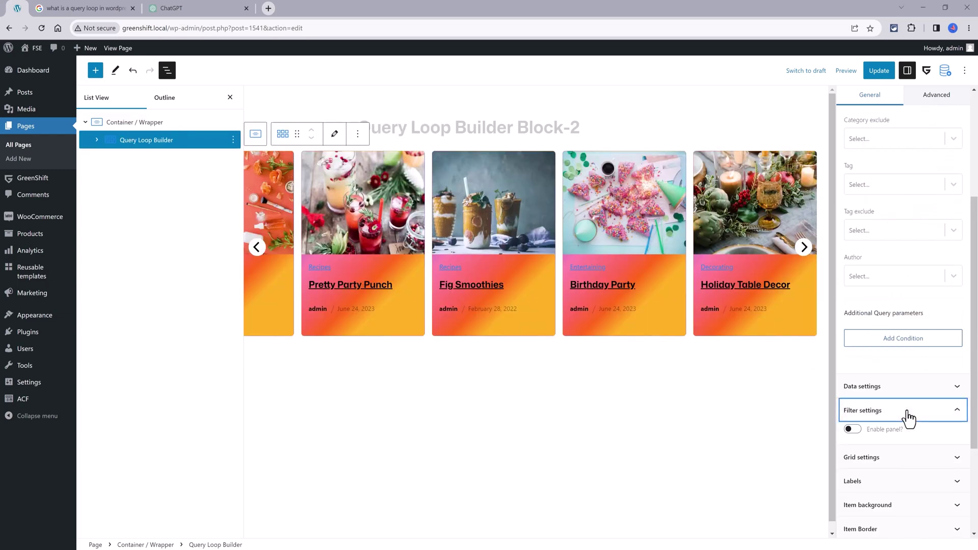
pyautogui.click(854, 431)
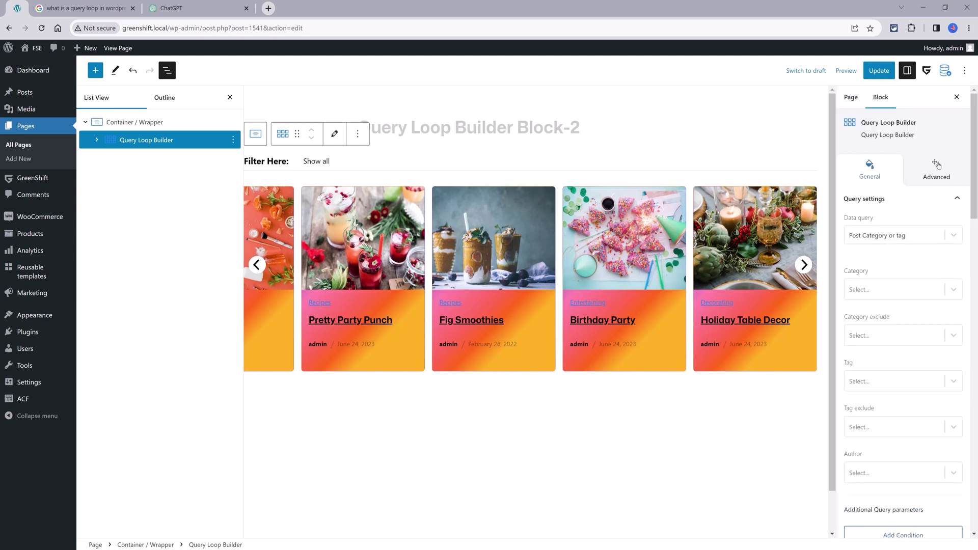
pyautogui.hotkey('ctrl', 's')
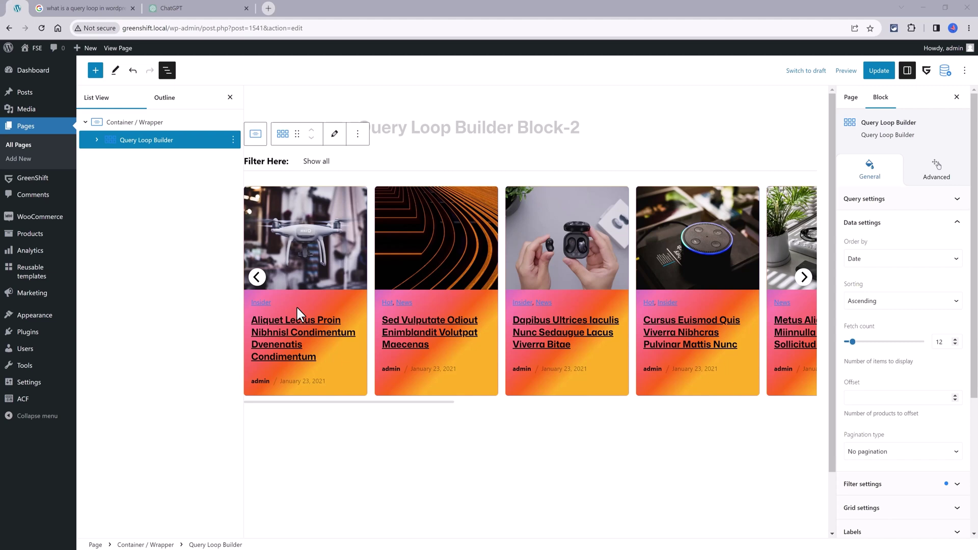
# Set the Query Loop Builder's Offset field to 2
pyautogui.click(847, 396)
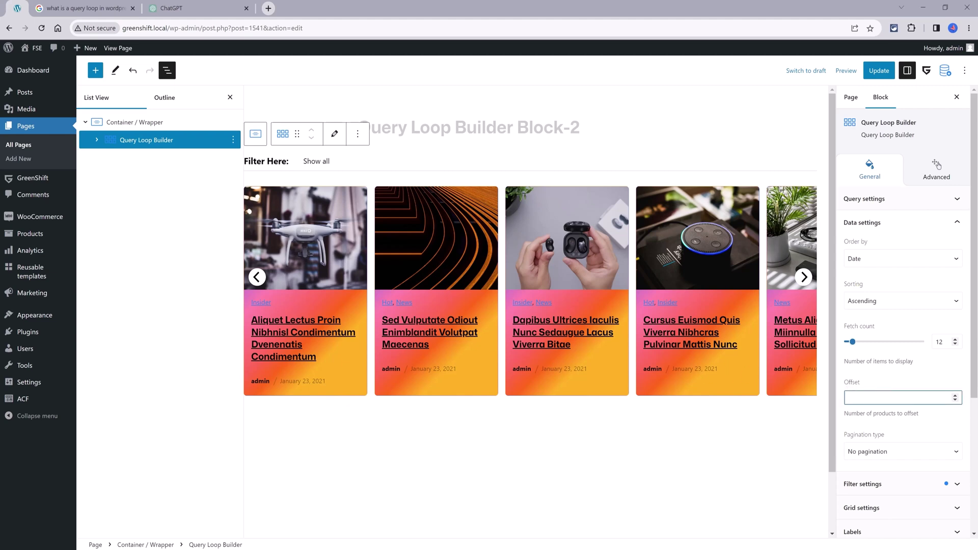
pyautogui.write('1')
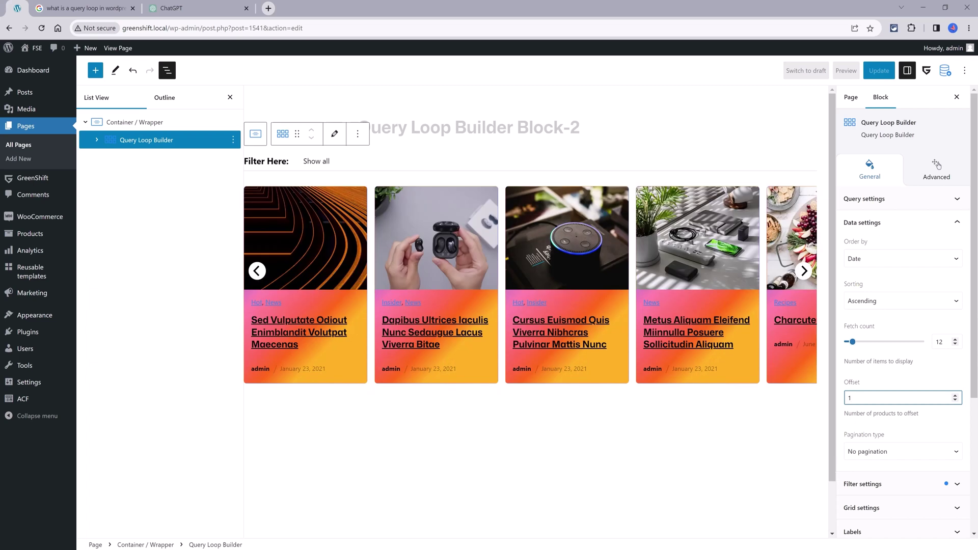
pyautogui.doubleClick(850, 397)
pyautogui.write('2')
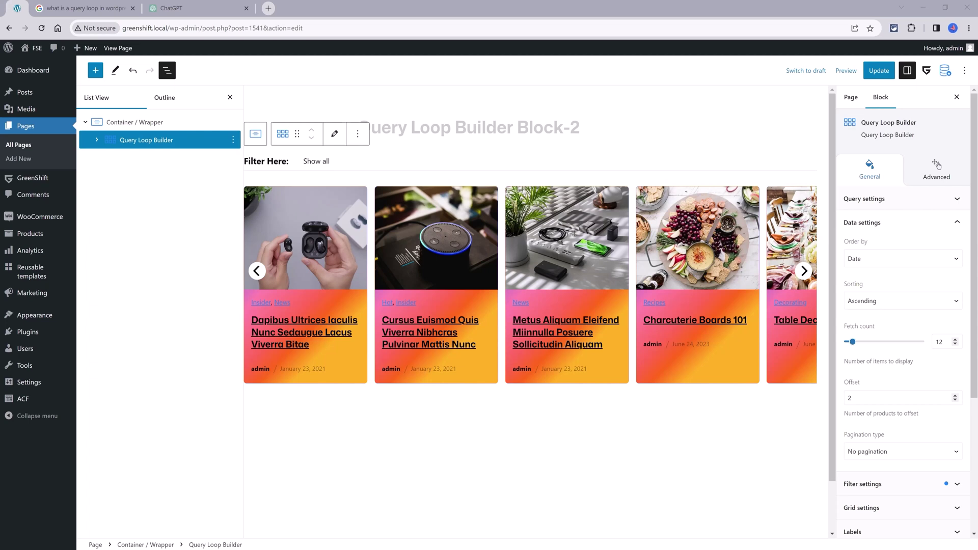
# Open the Grid settings and make Condition #1 target item 1
pyautogui.click(938, 223)
pyautogui.click(937, 278)
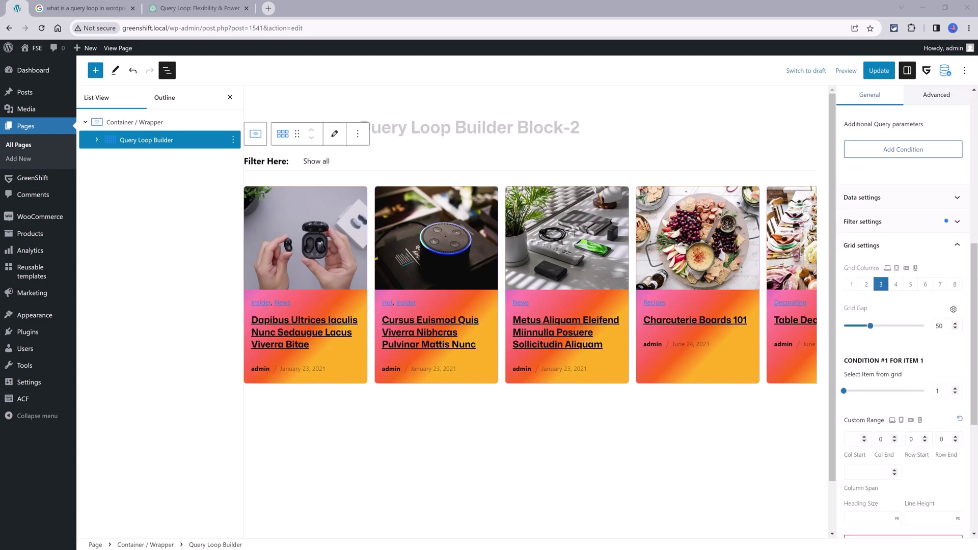
pyautogui.doubleClick(938, 390)
pyautogui.click(941, 390)
pyautogui.scroll(-2, 887, 403)
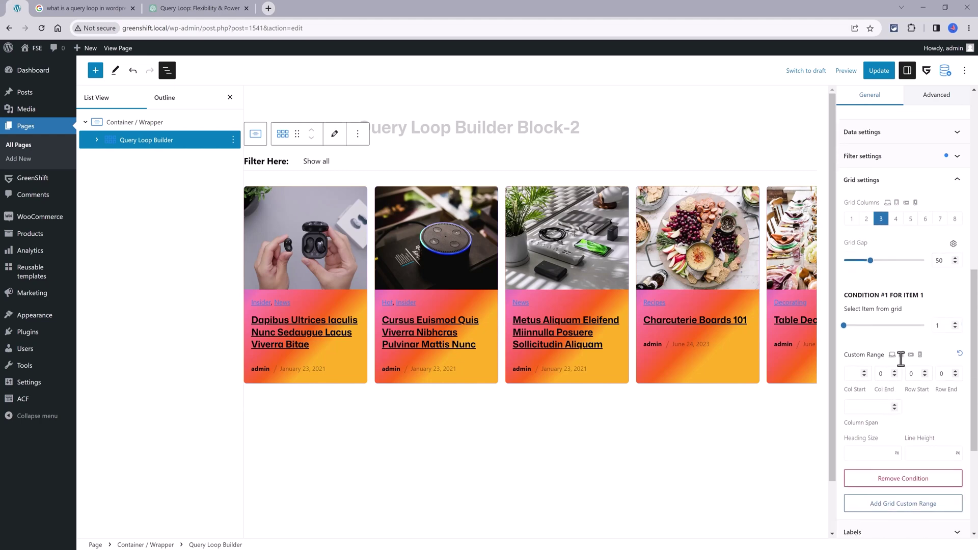
# Give item 1 a custom grid range with column start 4 and row start 3
pyautogui.click(881, 373)
pyautogui.write('2')
pyautogui.press('Tab')
pyautogui.write('2')
pyautogui.scroll(3, 675, 289)
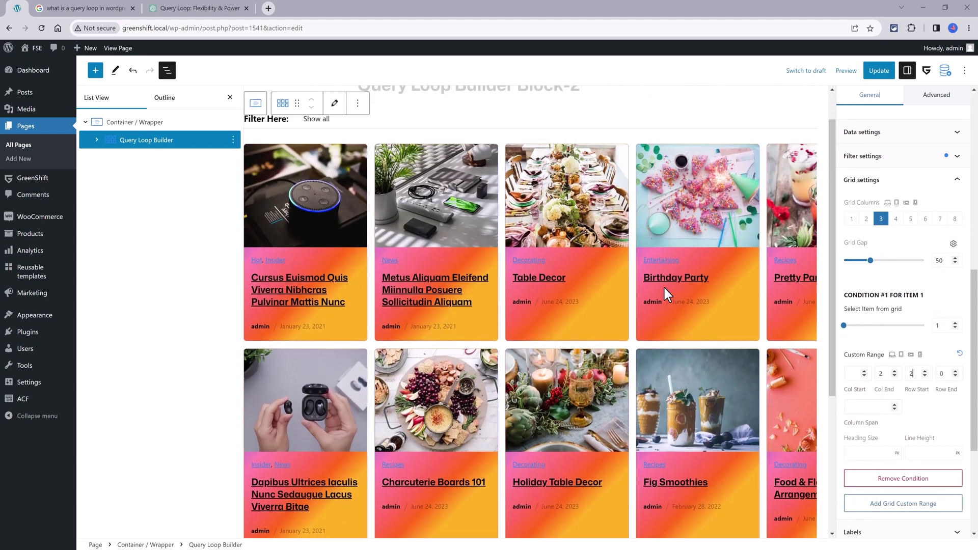
pyautogui.scroll(-2, 946, 328)
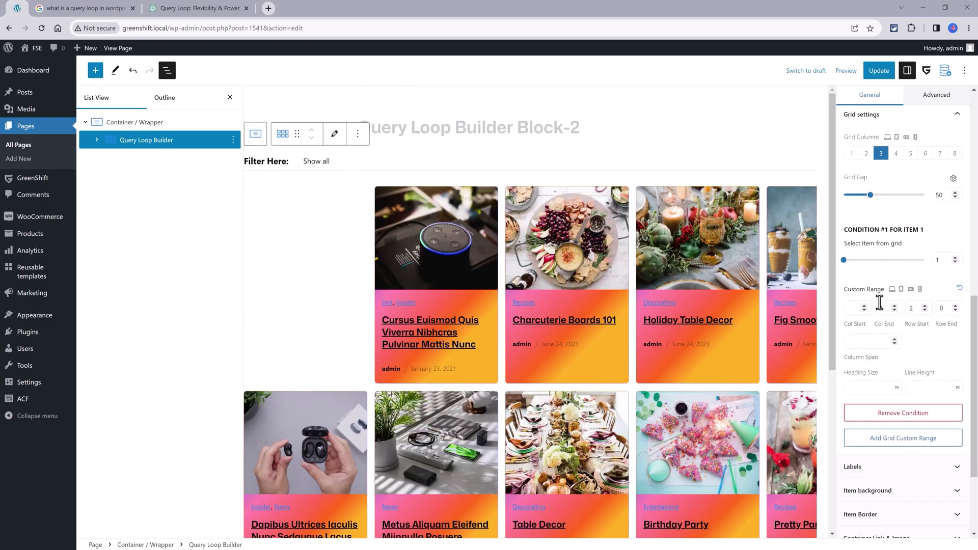
pyautogui.write('0')
pyautogui.hotkey('shift', 'Tab')
pyautogui.write('3')
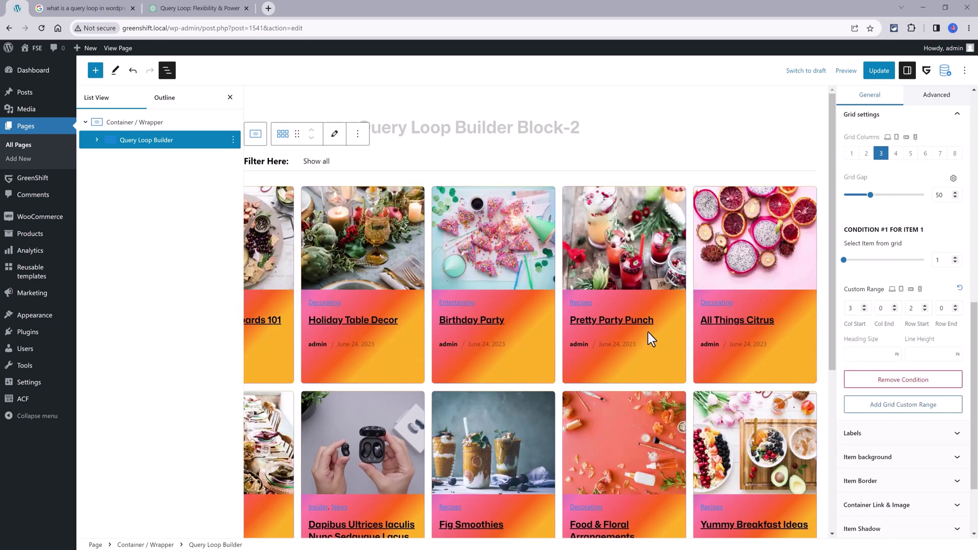
pyautogui.scroll(-5, 648, 332)
pyautogui.scroll(5, 646, 328)
pyautogui.doubleClick(916, 308)
pyautogui.write('3')
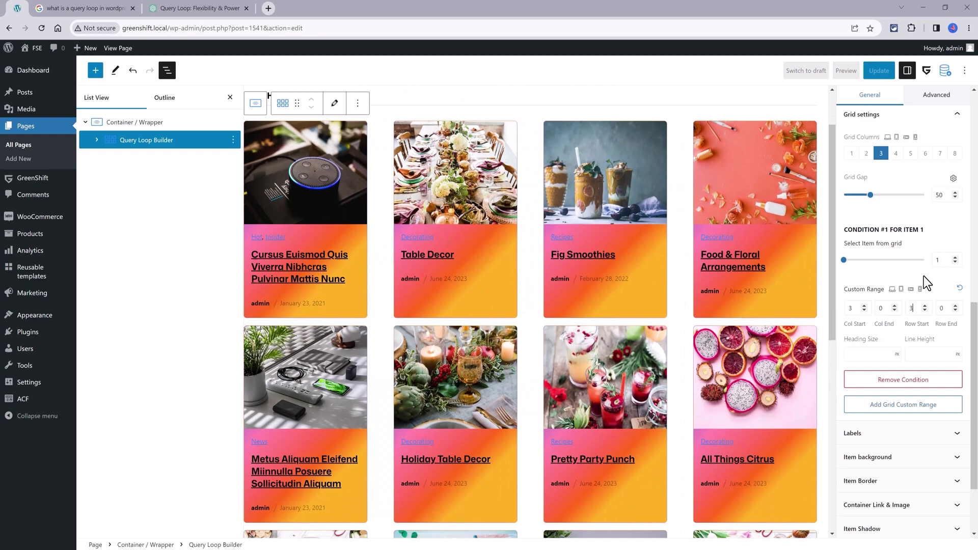
pyautogui.write('4')
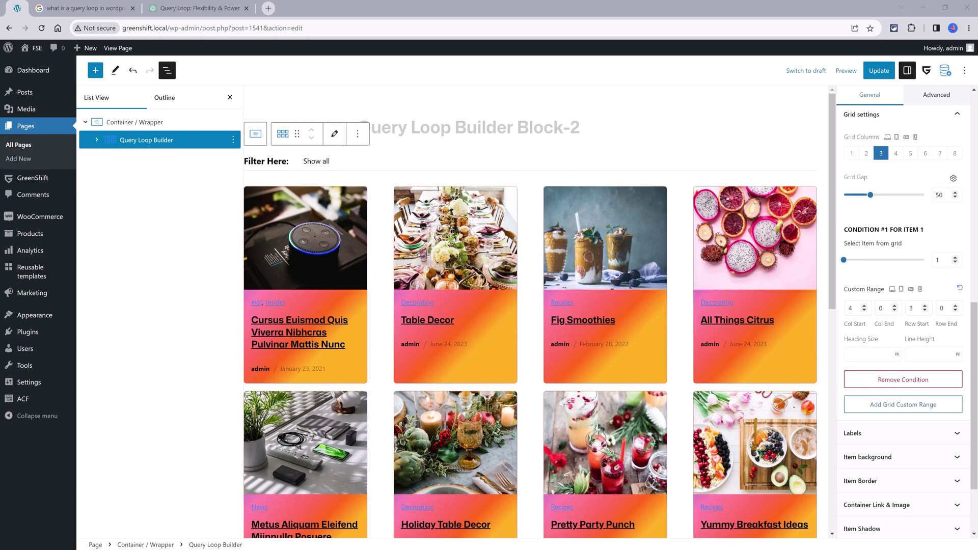
pyautogui.scroll(-1, 775, 351)
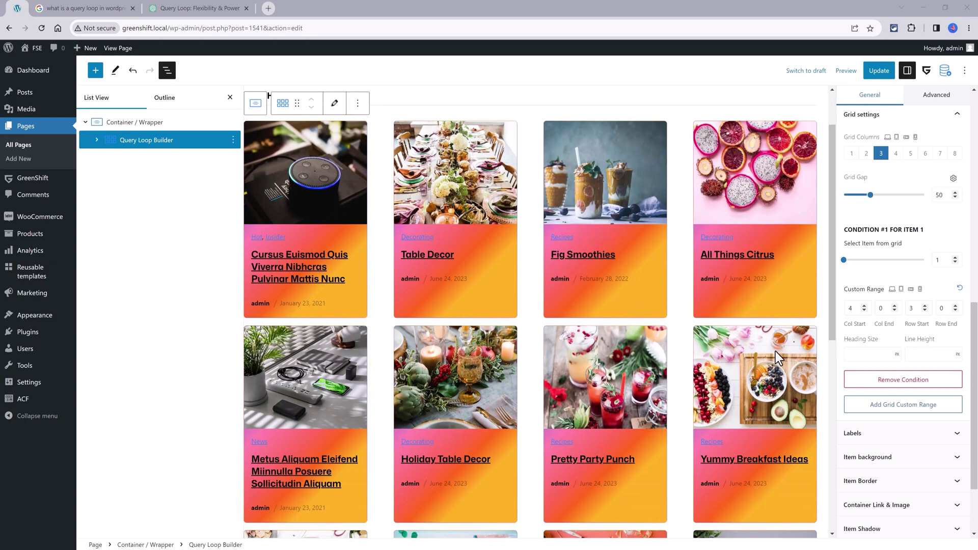
pyautogui.scroll(-4, 775, 351)
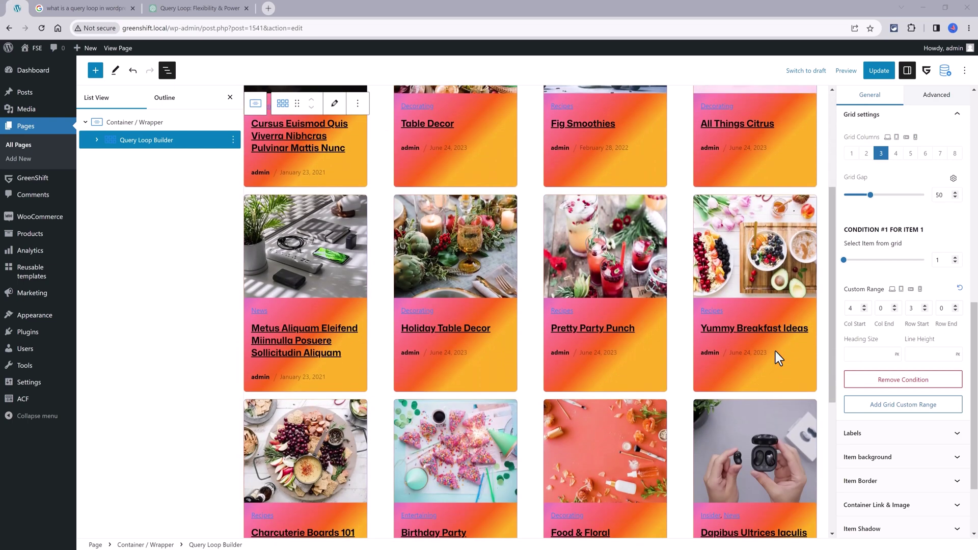